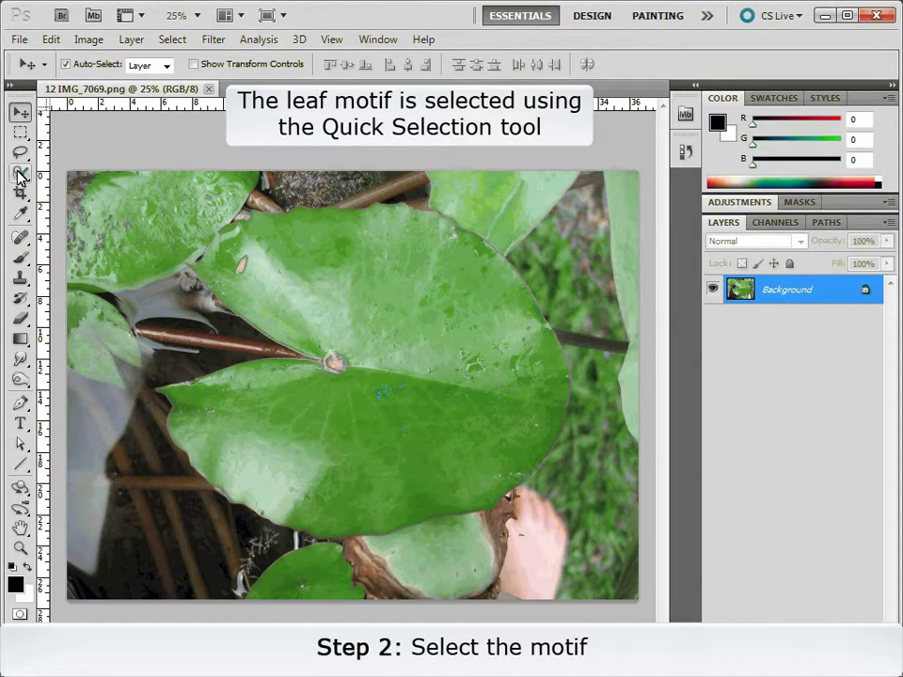
# Quick-select the large lily pad, subtracting the dark area above it
pyautogui.click(19, 175)
pyautogui.moveTo(215, 274)
pyautogui.mouseDown()
pyautogui.moveTo(272, 228)
pyautogui.moveTo(409, 252)
pyautogui.moveTo(457, 270)
pyautogui.moveTo(522, 369)
pyautogui.mouseUp()
pyautogui.moveTo(535, 420)
pyautogui.mouseDown()
pyautogui.moveTo(508, 476)
pyautogui.moveTo(457, 500)
pyautogui.moveTo(429, 504)
pyautogui.moveTo(377, 490)
pyautogui.mouseUp()
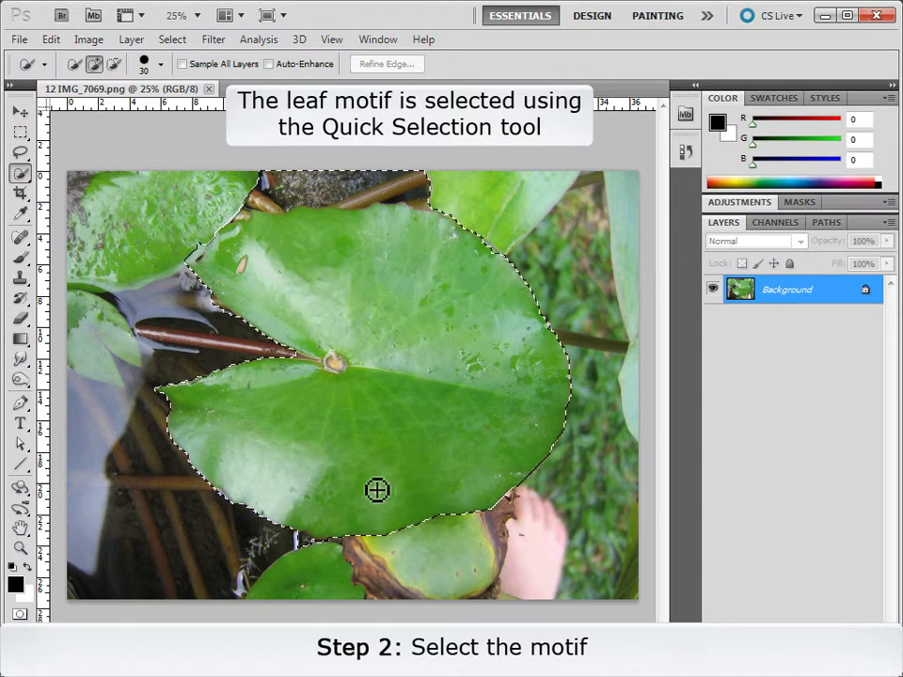
pyautogui.click(113, 63)
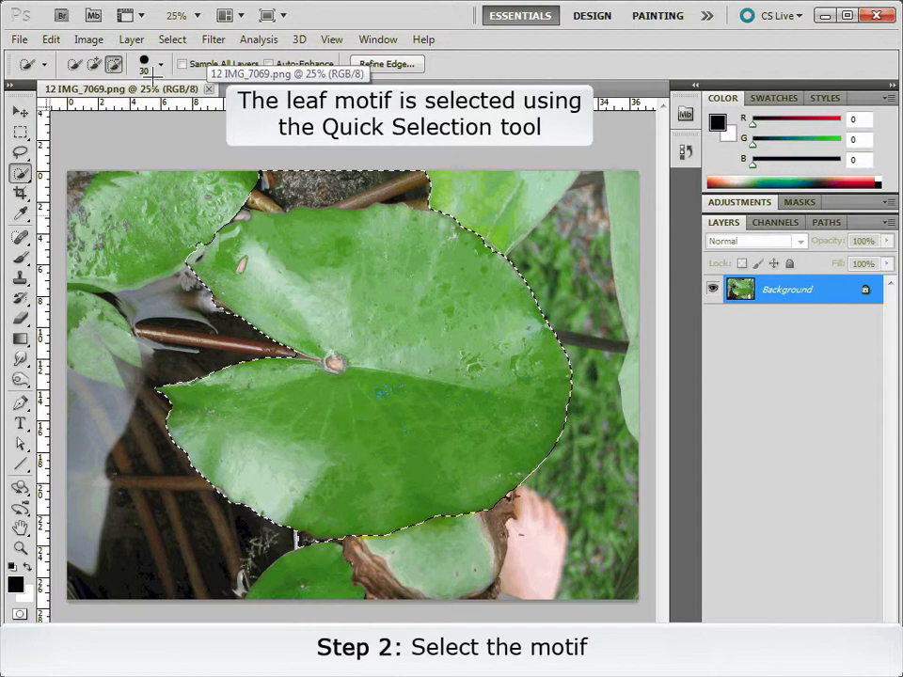
pyautogui.moveTo(271, 211); pyautogui.dragTo(427, 201)
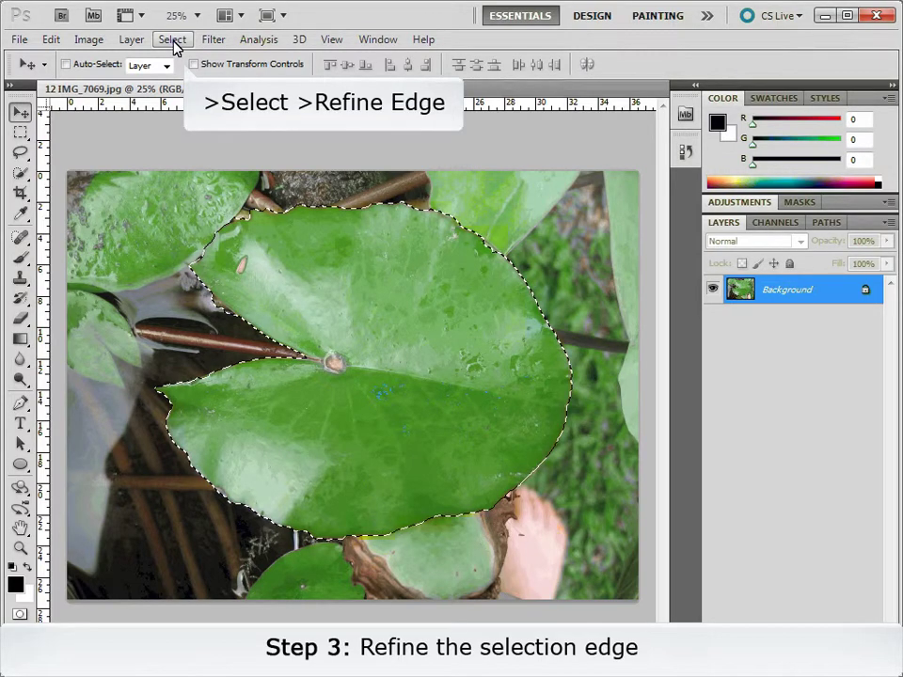
# Refine the selection edge: Smooth 48, Contrast 70, Shift Edge -48, Radius 2.3 px
pyautogui.click(173, 41)
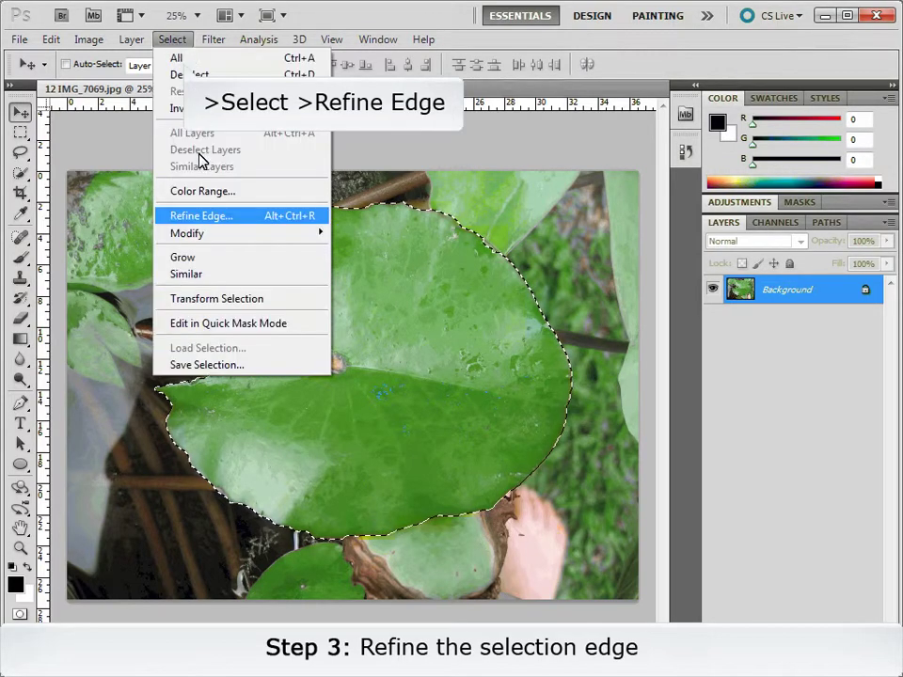
pyautogui.click(201, 216)
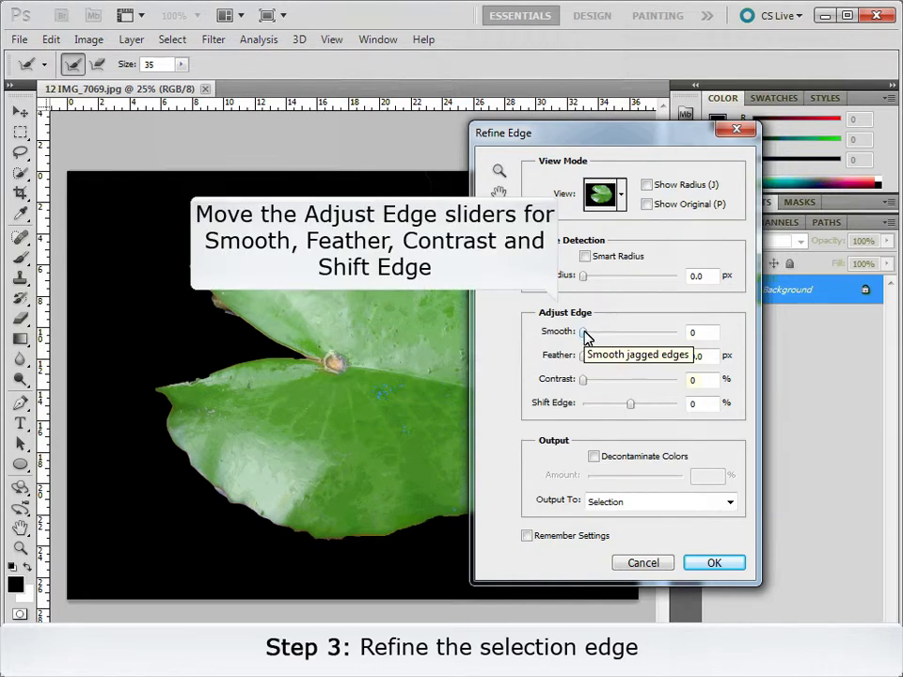
pyautogui.moveTo(584, 332); pyautogui.dragTo(628, 333)
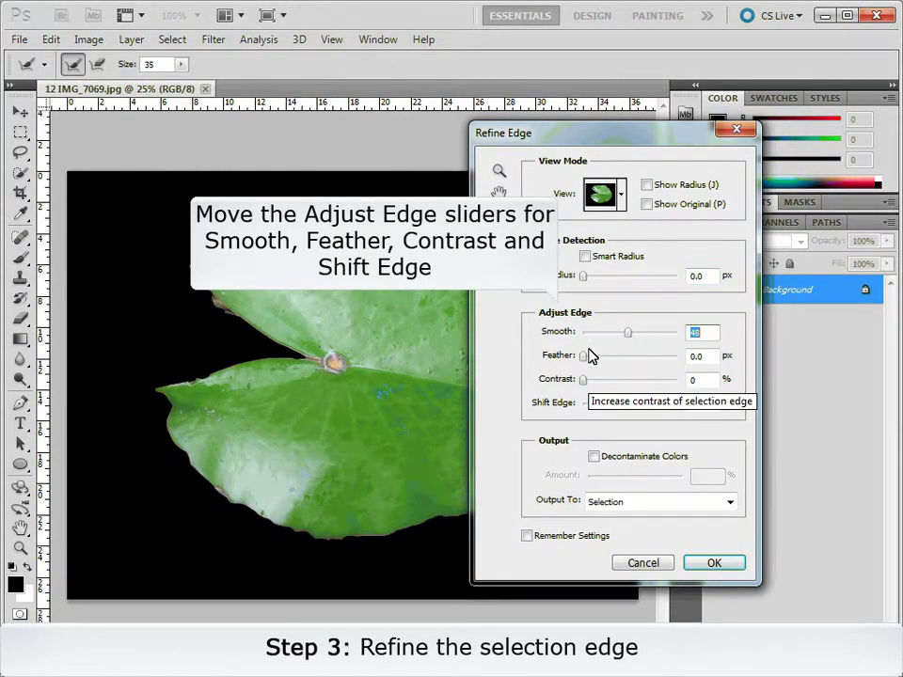
pyautogui.moveTo(583, 379); pyautogui.dragTo(650, 380)
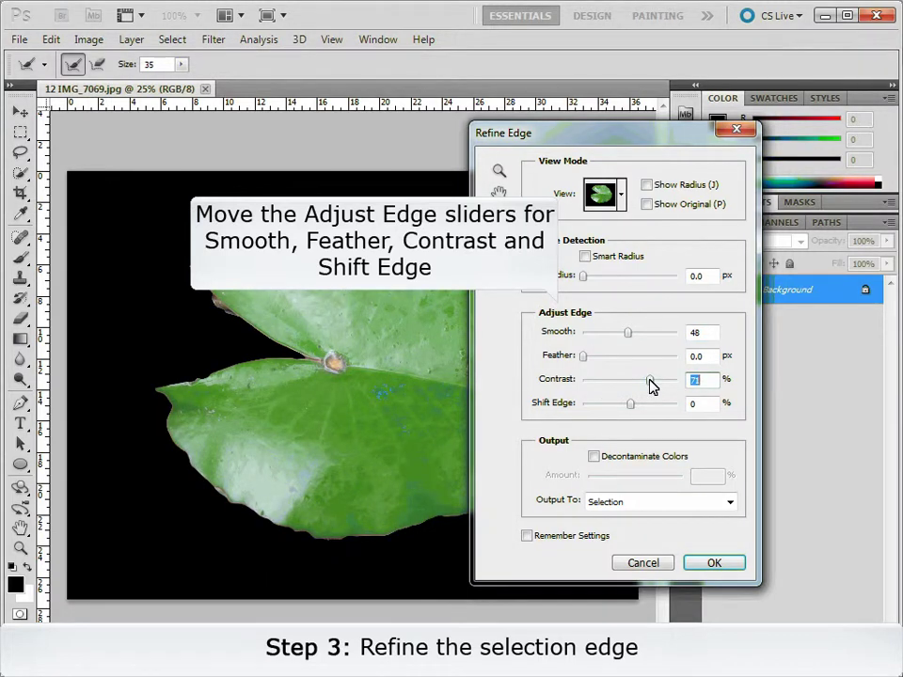
pyautogui.moveTo(631, 404); pyautogui.dragTo(609, 405)
pyautogui.moveTo(586, 280); pyautogui.dragTo(597, 283)
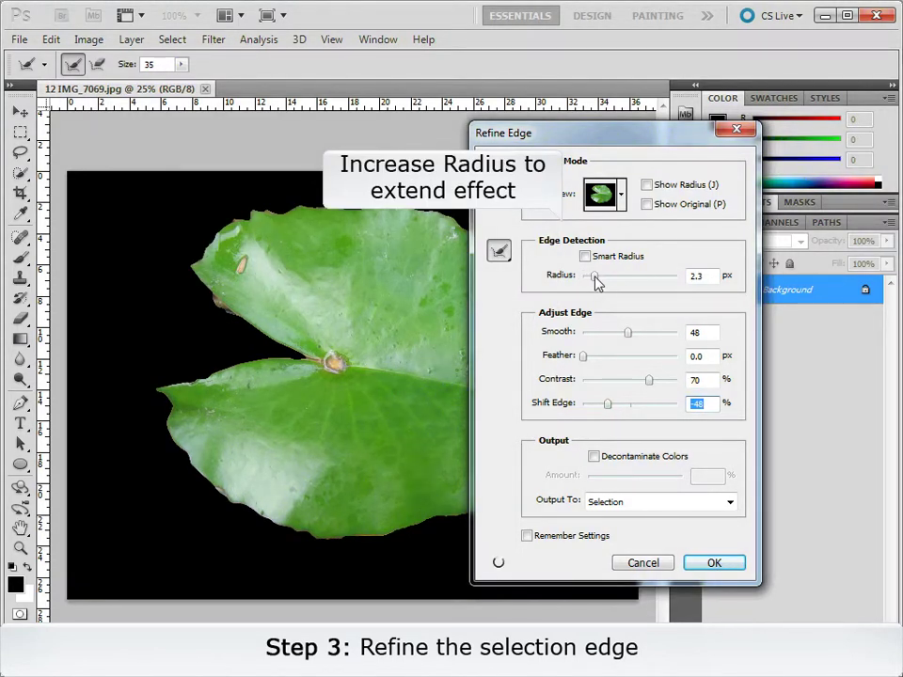
pyautogui.click(713, 565)
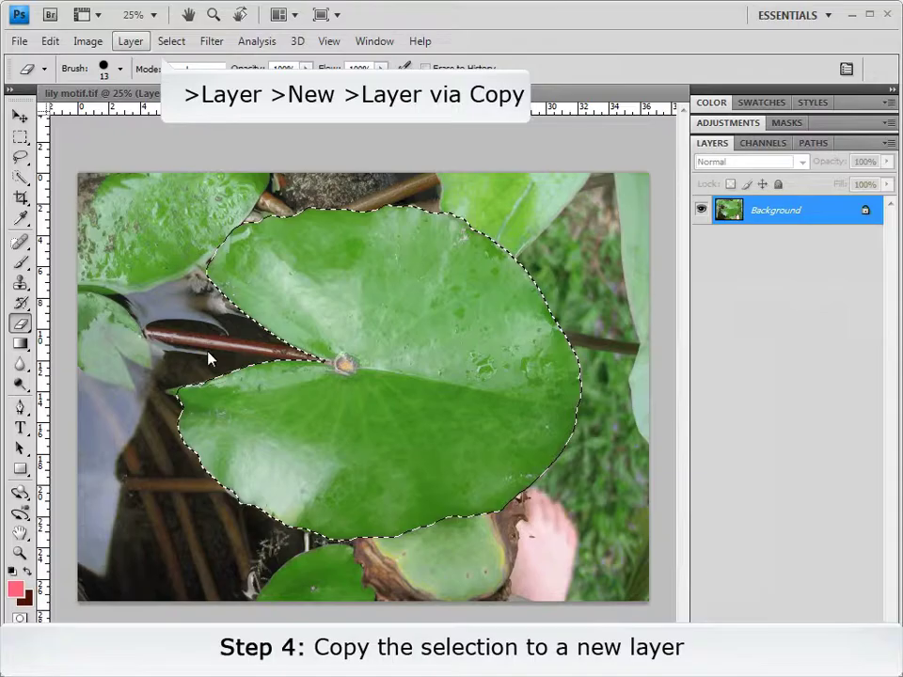
# Copy the lily pad onto Layer 1 and hide the Background layer
pyautogui.click(129, 41)
pyautogui.moveTo(141, 62)
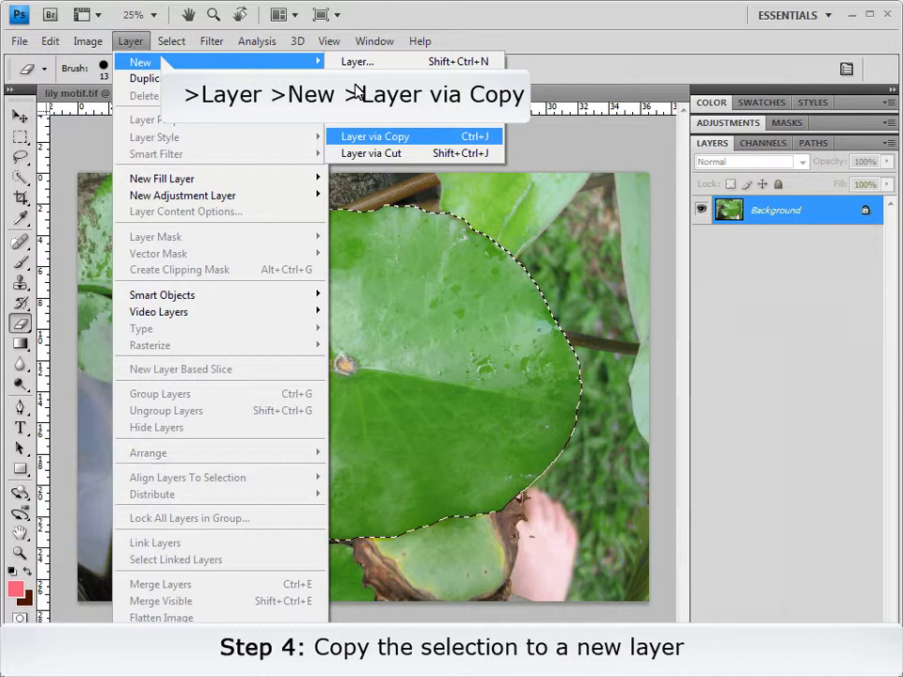
pyautogui.click(381, 141)
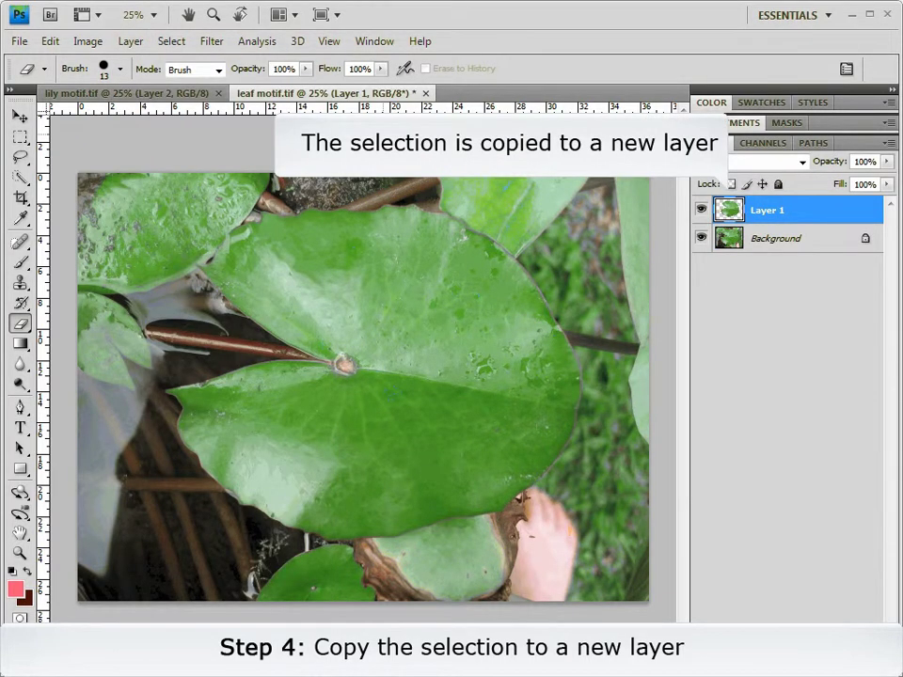
pyautogui.click(700, 240)
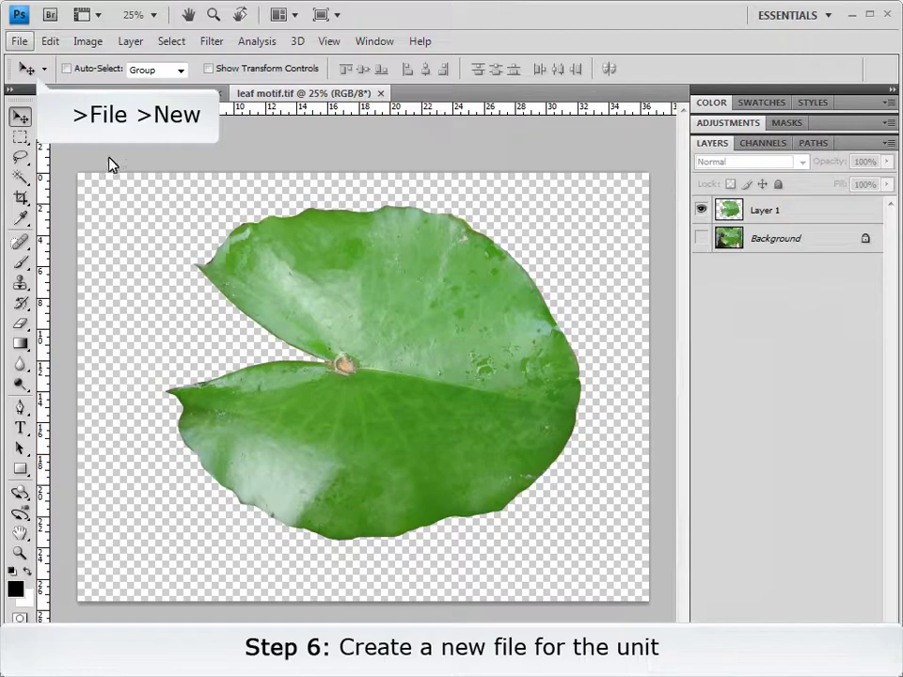
# Create the unit document, then select all and Copy Merged in leaf motif
pyautogui.click(19, 41)
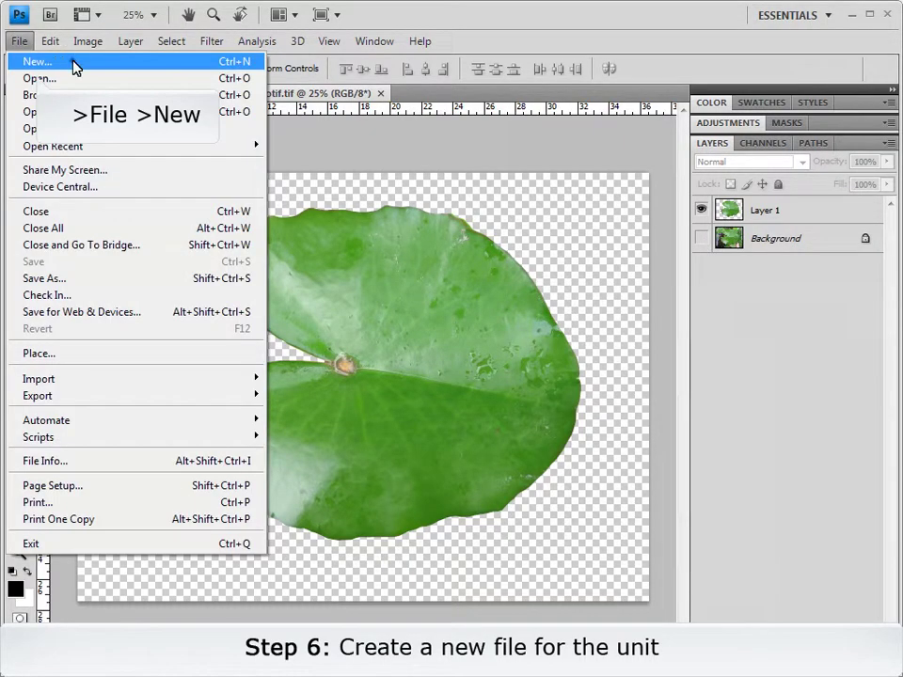
pyautogui.click(71, 62)
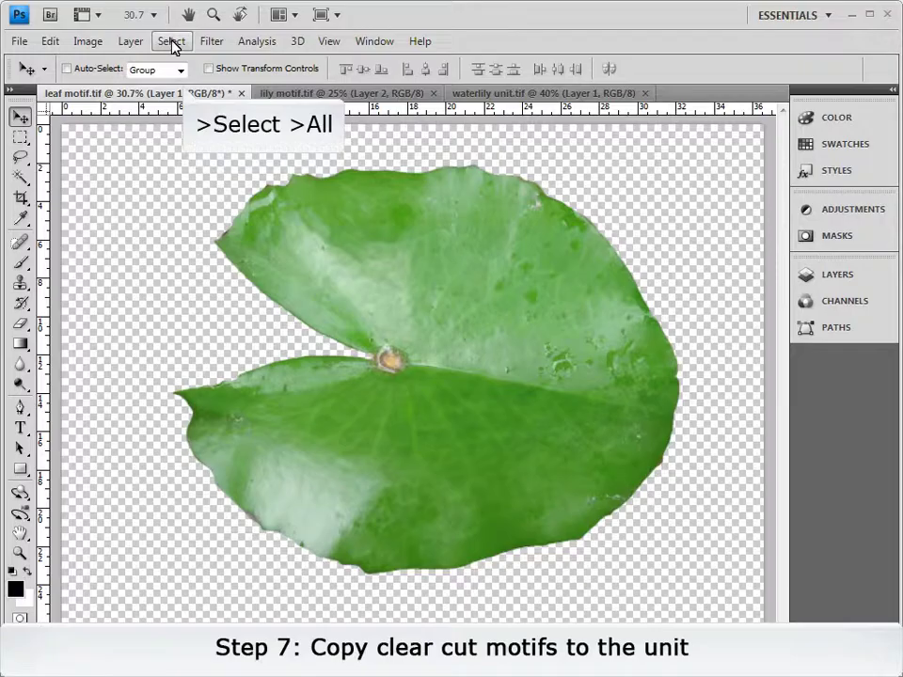
pyautogui.click(172, 41)
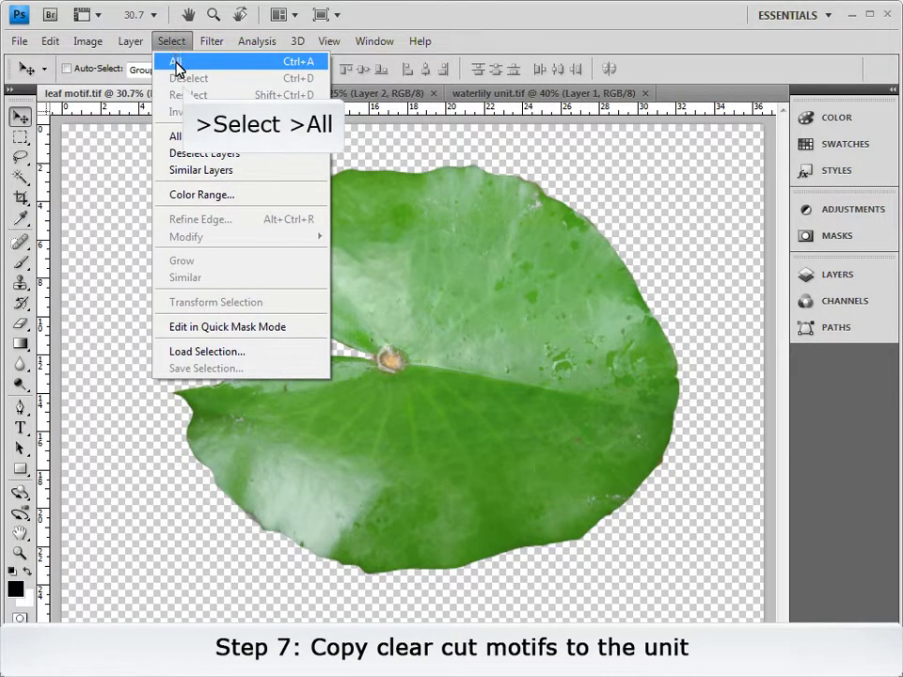
pyautogui.click(176, 63)
pyautogui.click(50, 42)
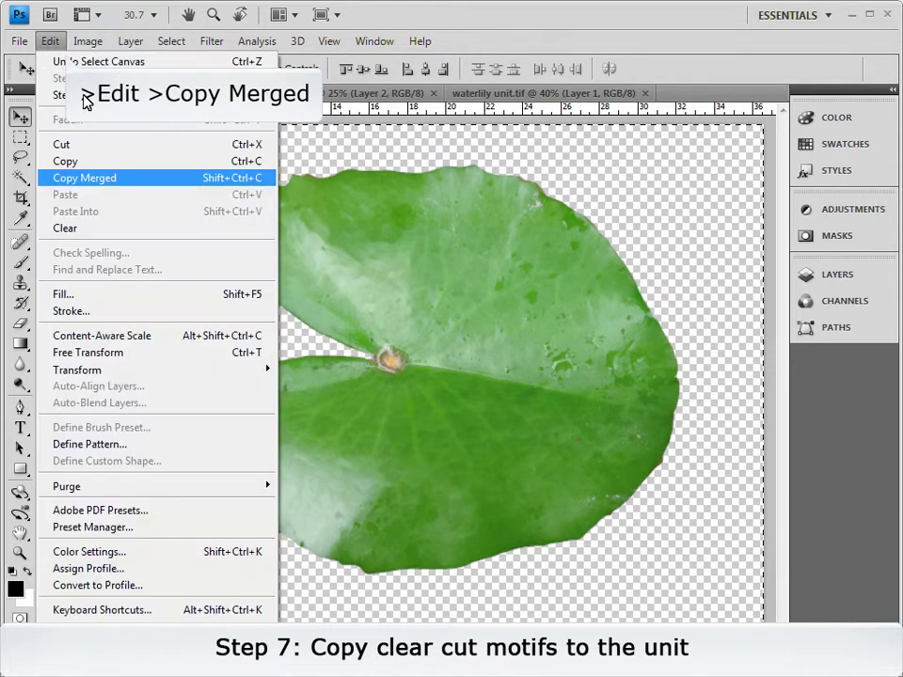
pyautogui.click(92, 185)
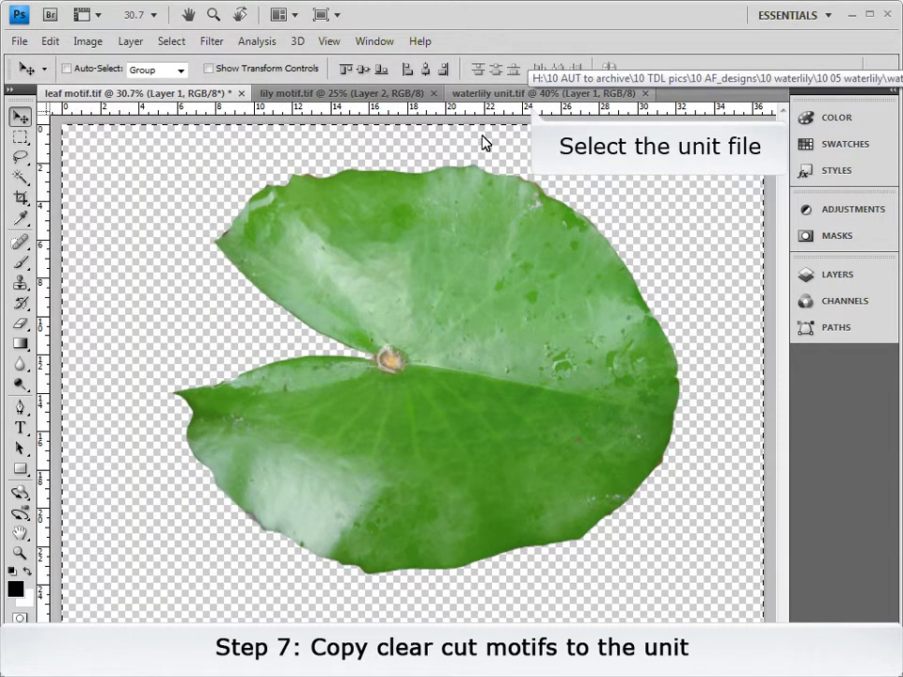
# Paste the lily pad into waterlily unit.tif
pyautogui.click(528, 93)
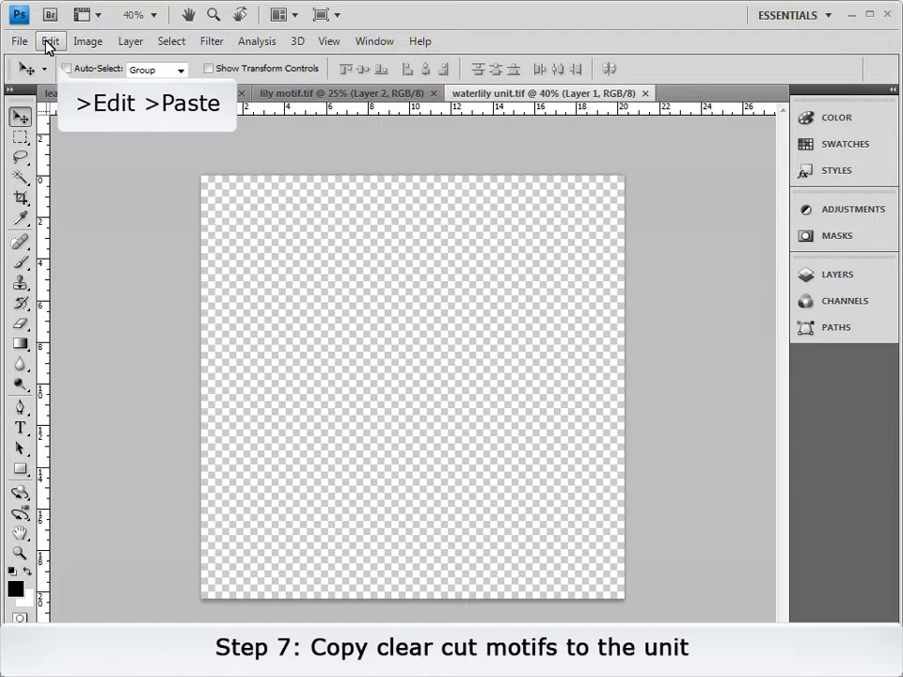
pyautogui.click(47, 42)
pyautogui.click(66, 195)
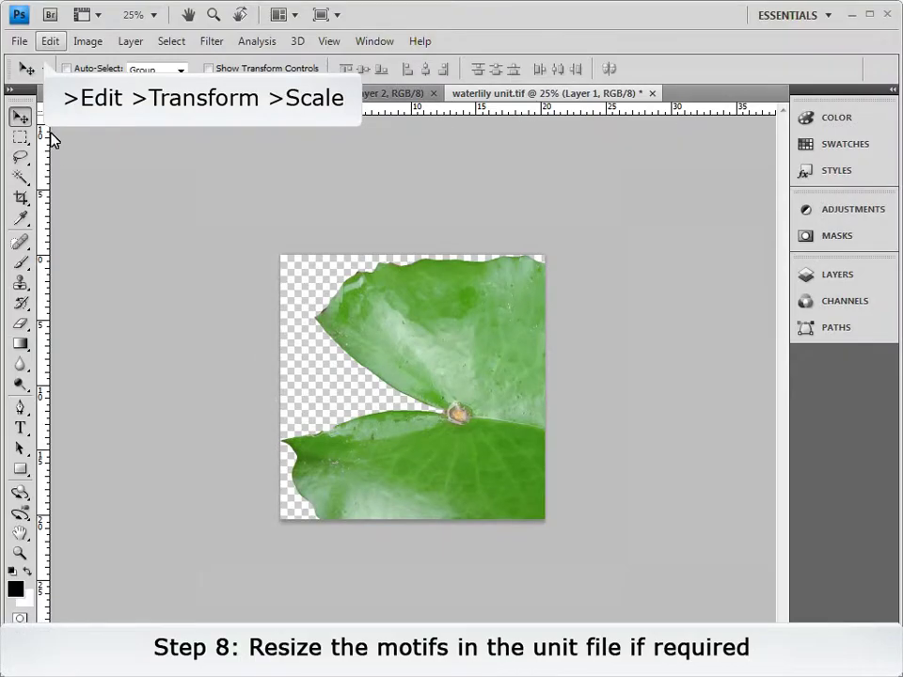
# Scale the pasted lily pad down to about 39.7% and centre it on the canvas
pyautogui.click(49, 42)
pyautogui.moveTo(77, 370)
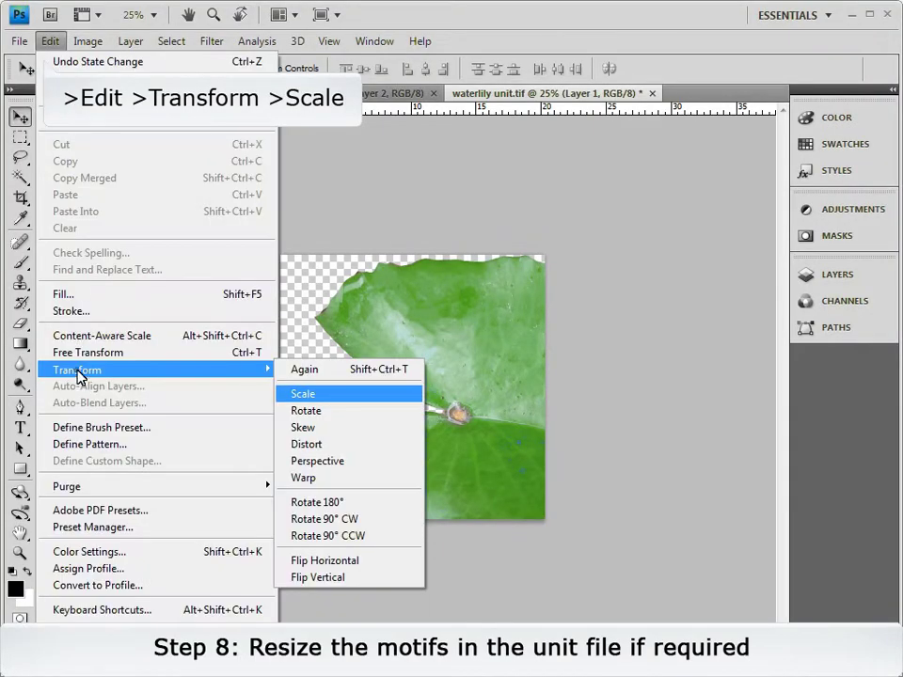
pyautogui.click(341, 401)
pyautogui.moveTo(687, 590); pyautogui.dragTo(468, 356)
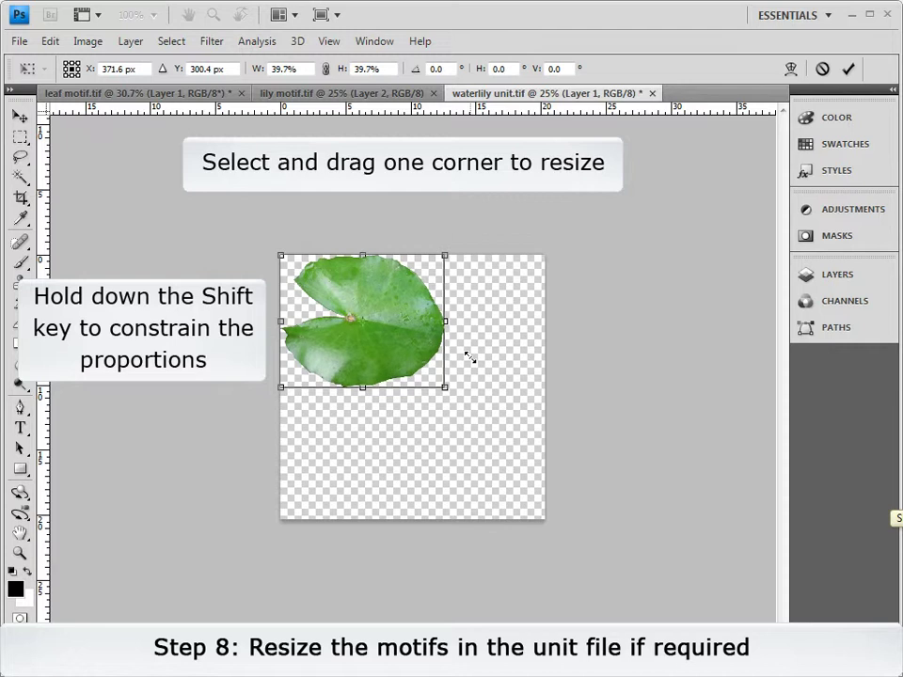
pyautogui.moveTo(394, 347); pyautogui.dragTo(448, 391)
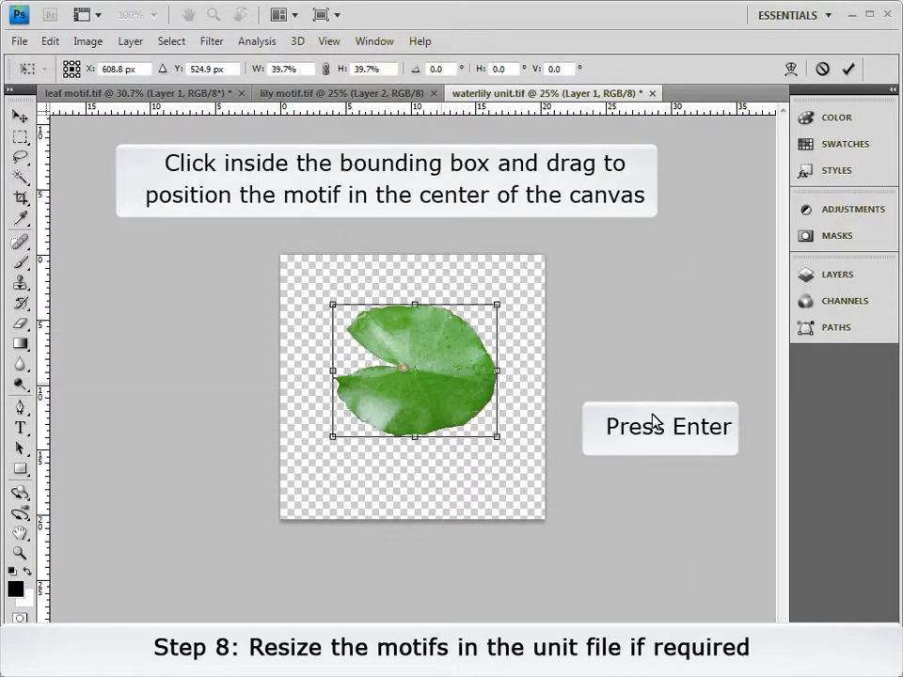
pyautogui.press('Return')
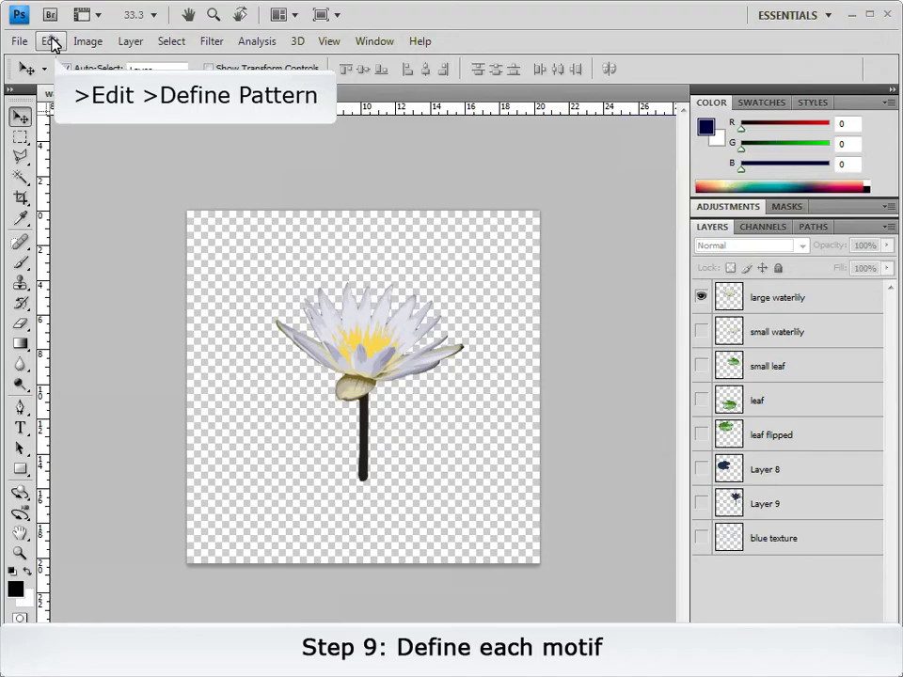
# Define the waterlily unit as a pattern
pyautogui.click(51, 40)
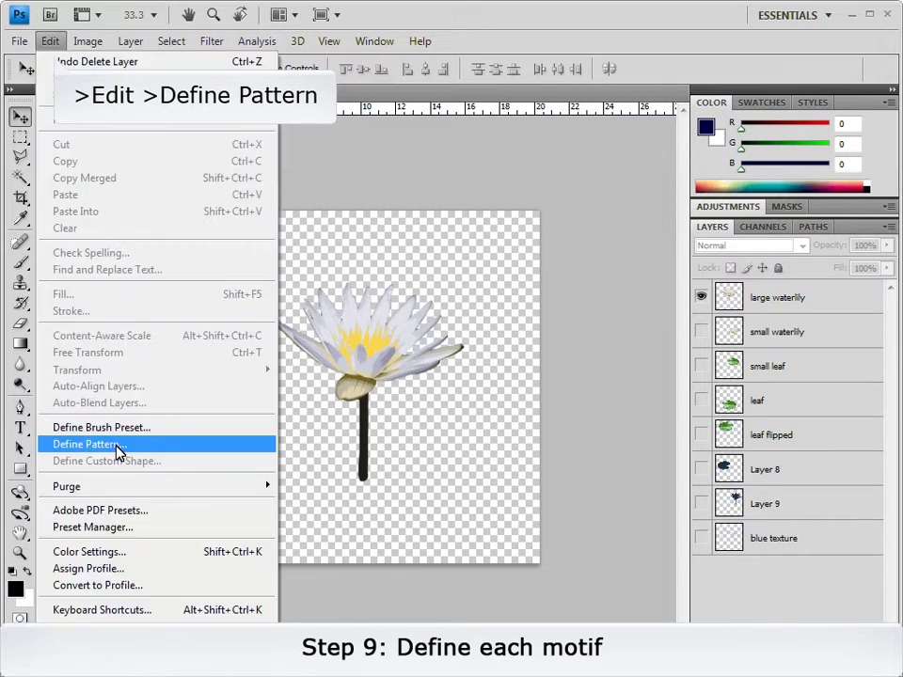
pyautogui.click(89, 444)
pyautogui.click(548, 216)
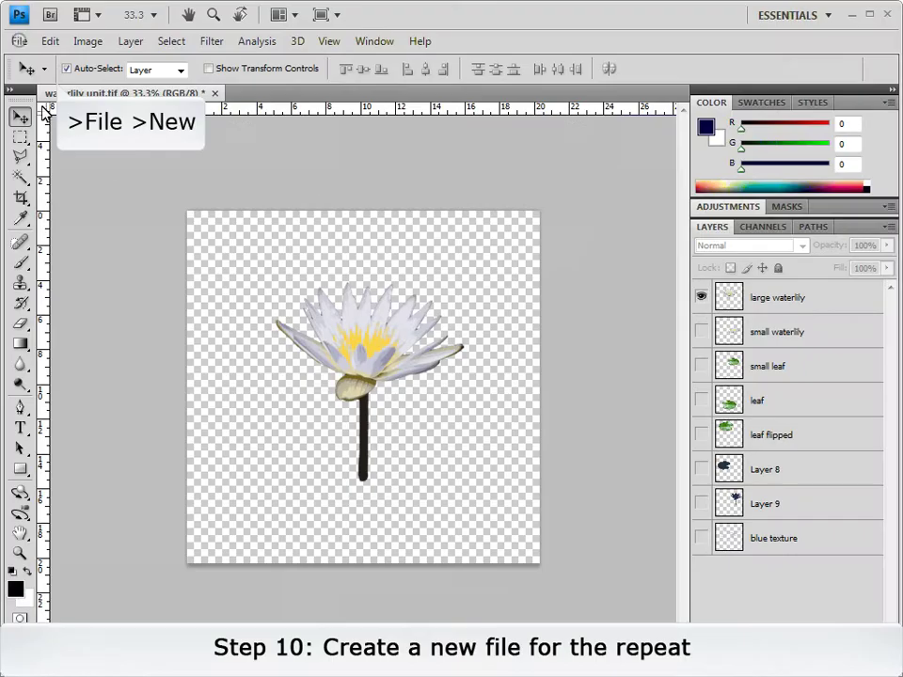
# Create a transparent 3600 × 3600 px, 150 ppi RGB document
pyautogui.click(18, 39)
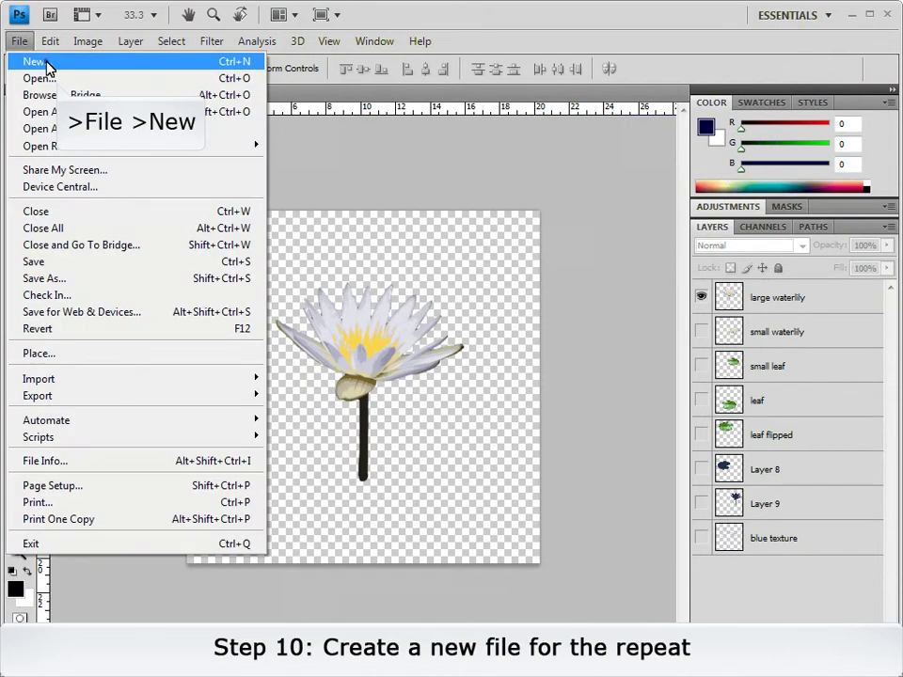
pyautogui.click(44, 60)
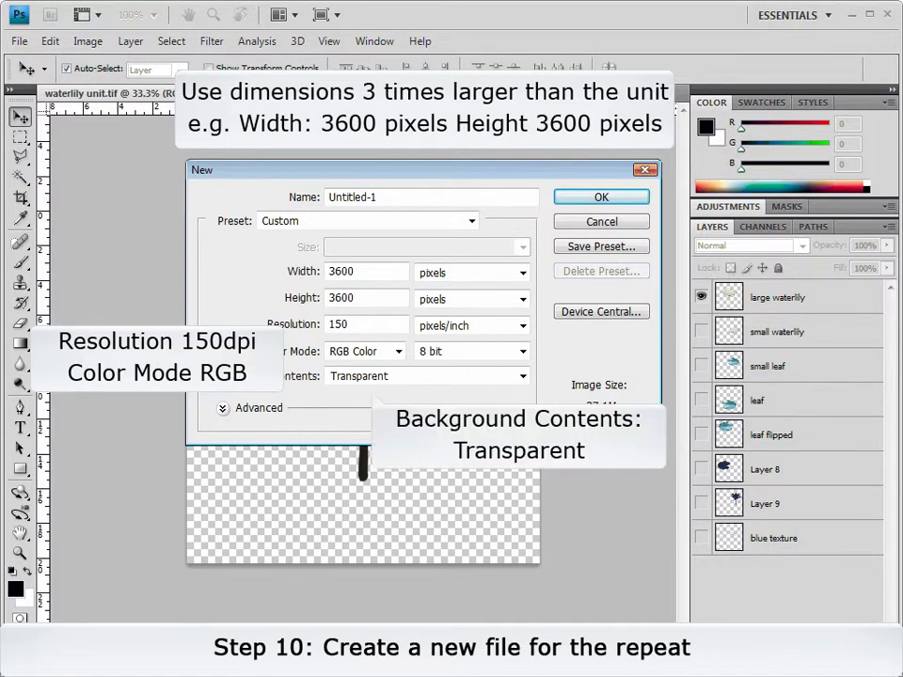
pyautogui.click(603, 197)
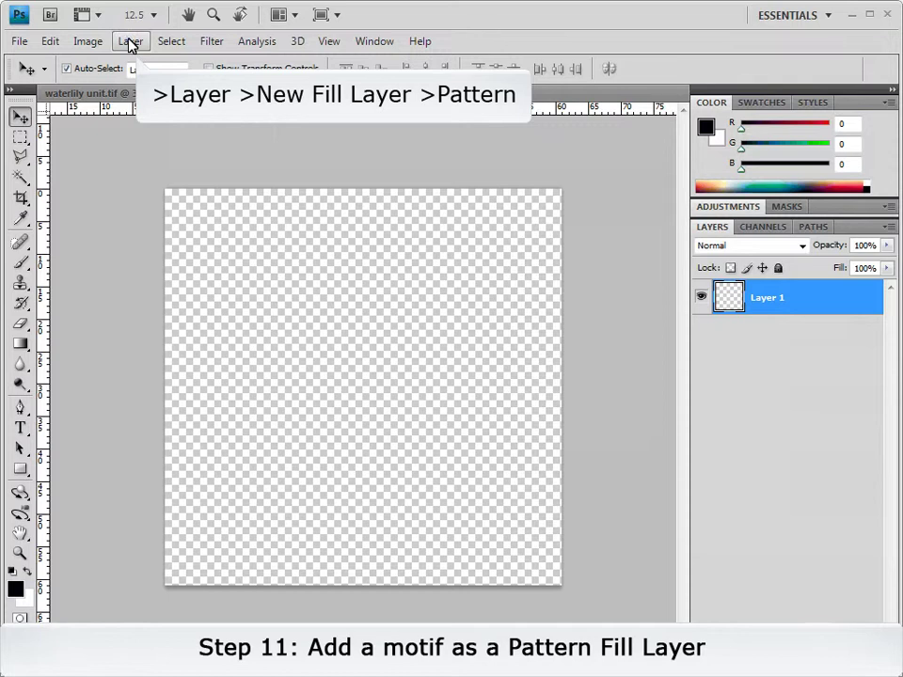
# Add a Pattern Fill 1 layer tiling the waterlily motif at 100% scale
pyautogui.click(129, 43)
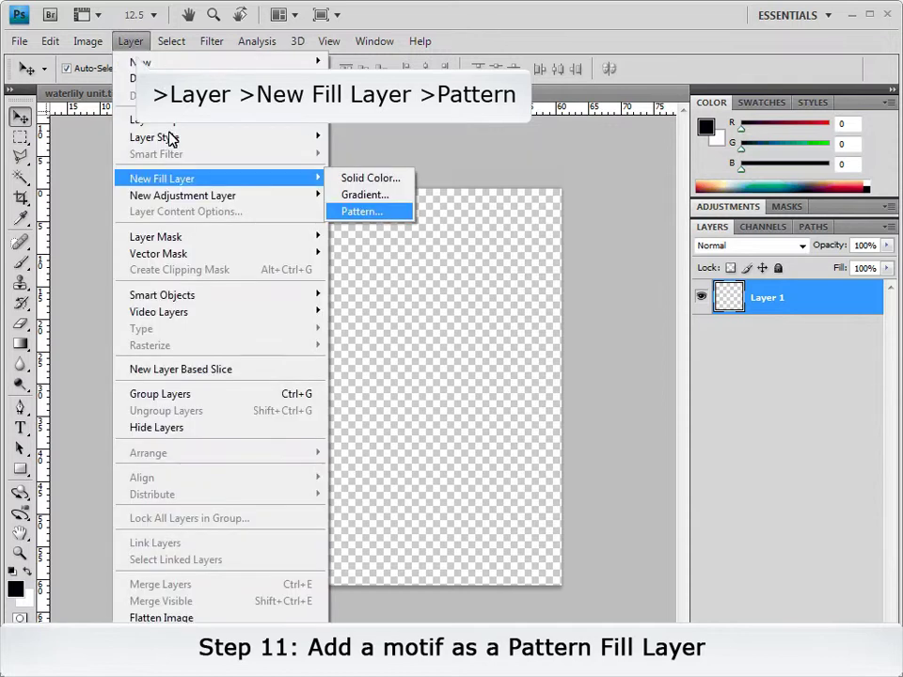
pyautogui.click(358, 213)
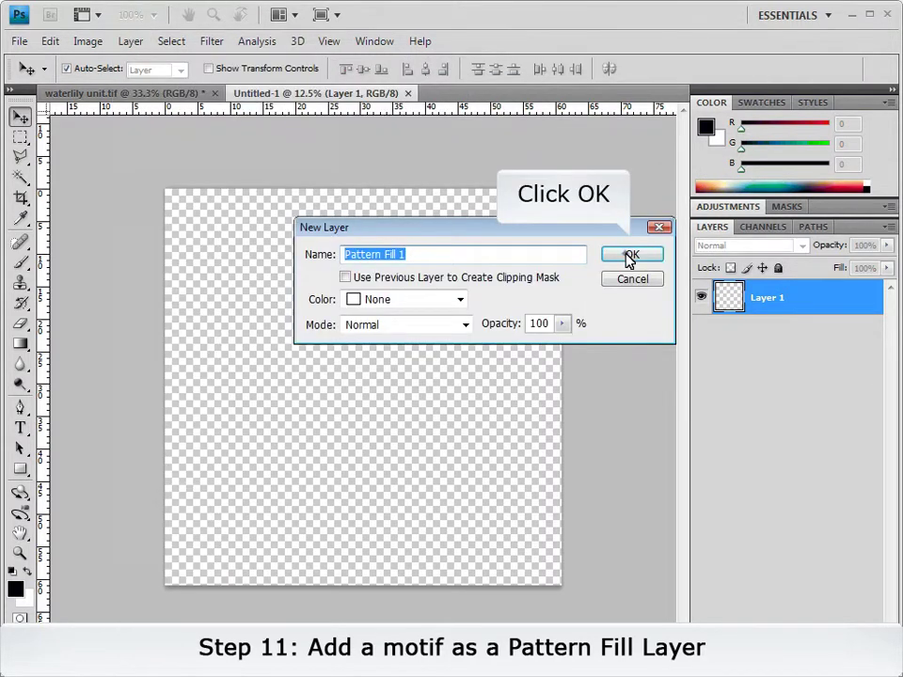
pyautogui.click(630, 257)
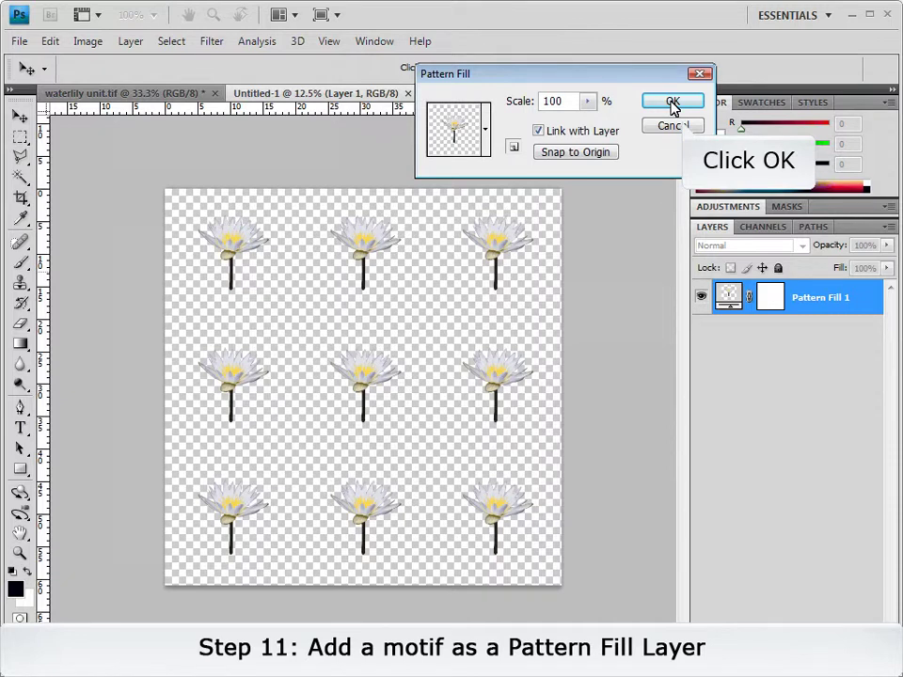
pyautogui.click(673, 102)
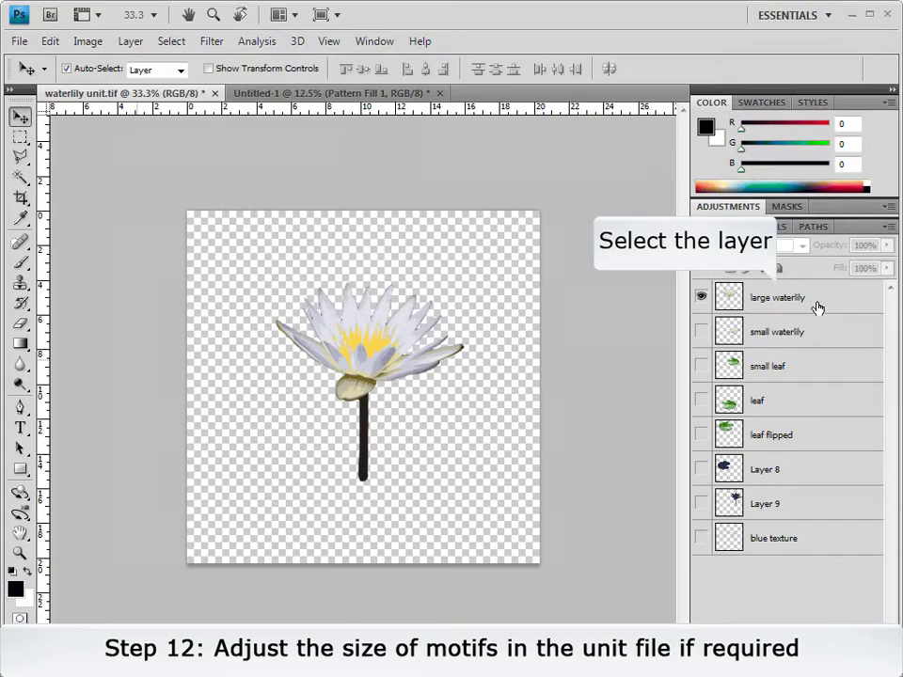
# Enlarge the large waterlily layer proportionally to about 115%
pyautogui.click(816, 299)
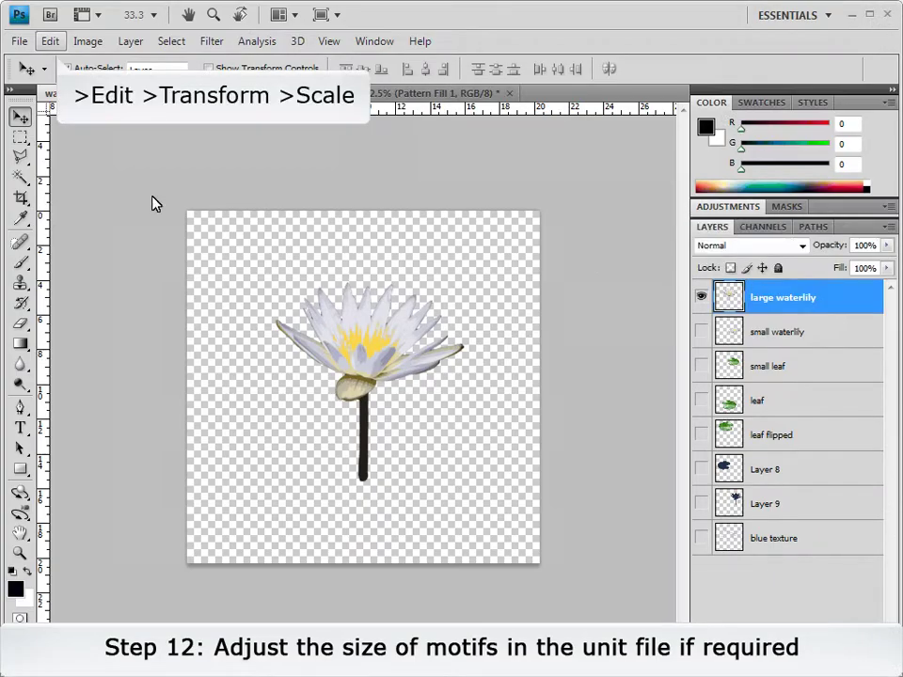
pyautogui.click(47, 41)
pyautogui.moveTo(112, 370)
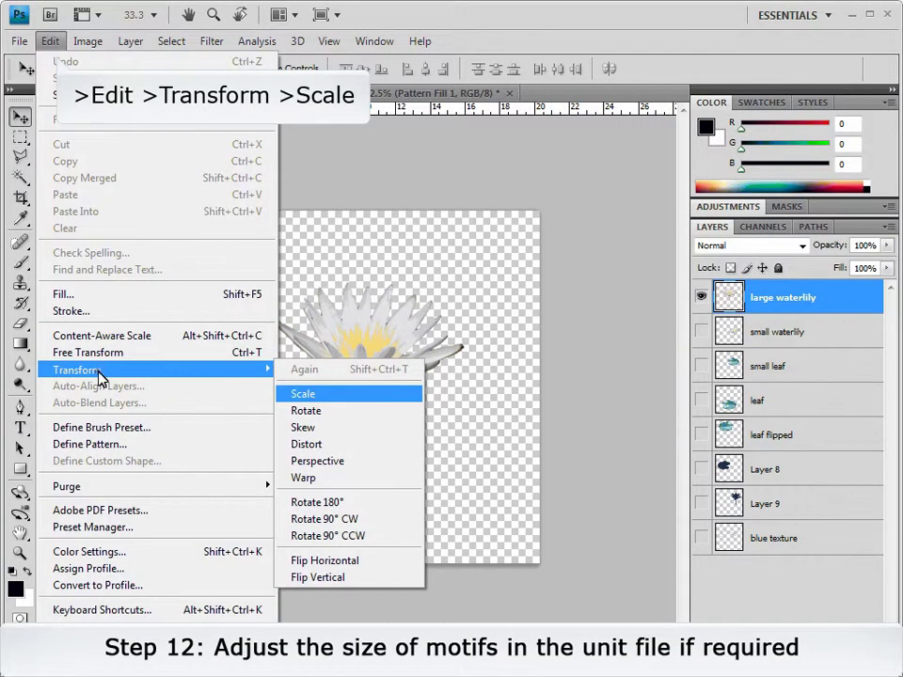
pyautogui.click(305, 399)
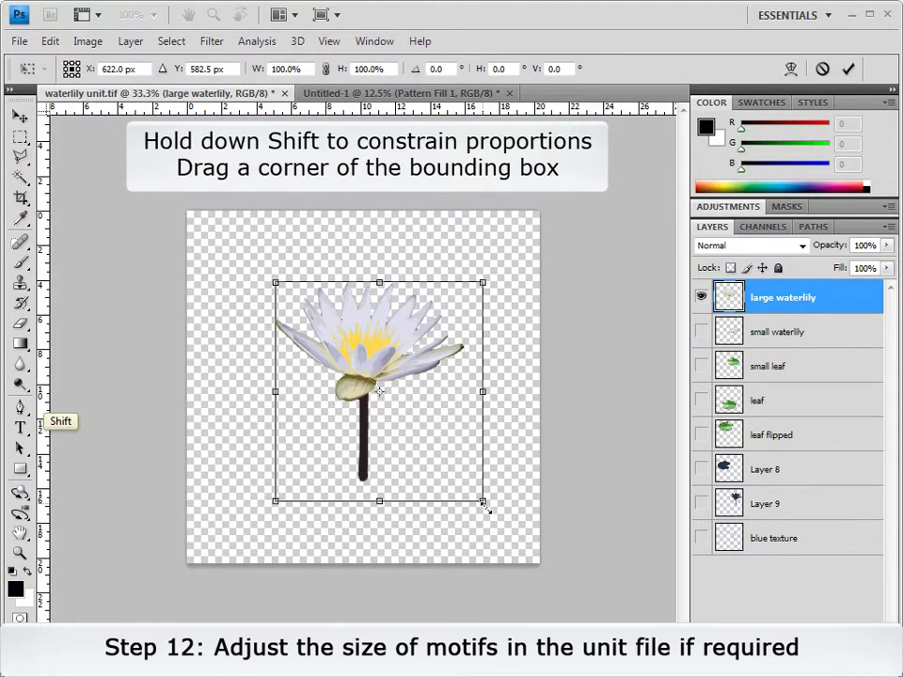
pyautogui.moveTo(484, 505); pyautogui.dragTo(491, 514)
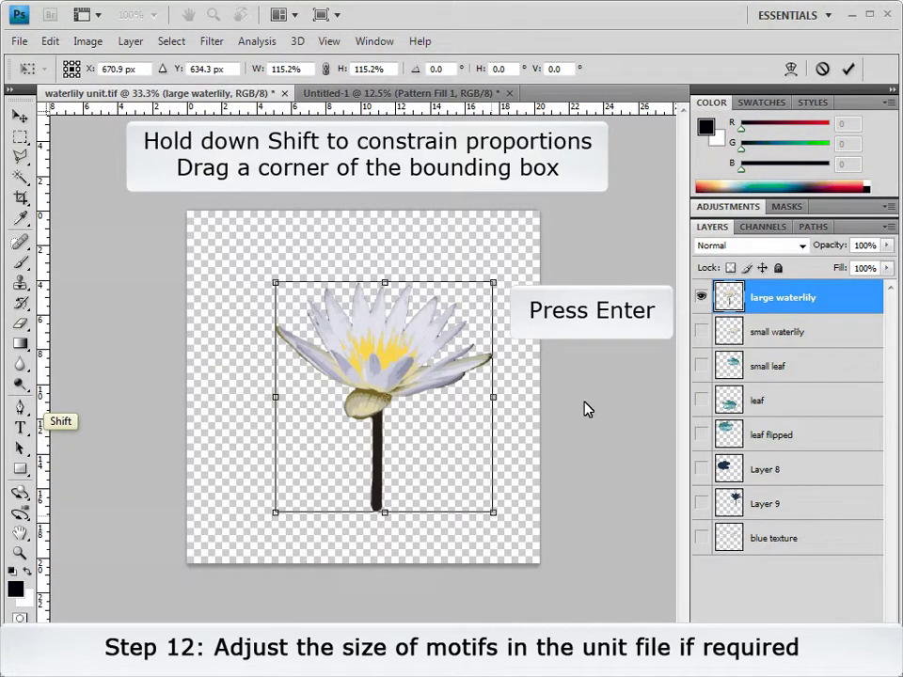
pyautogui.press('Return')
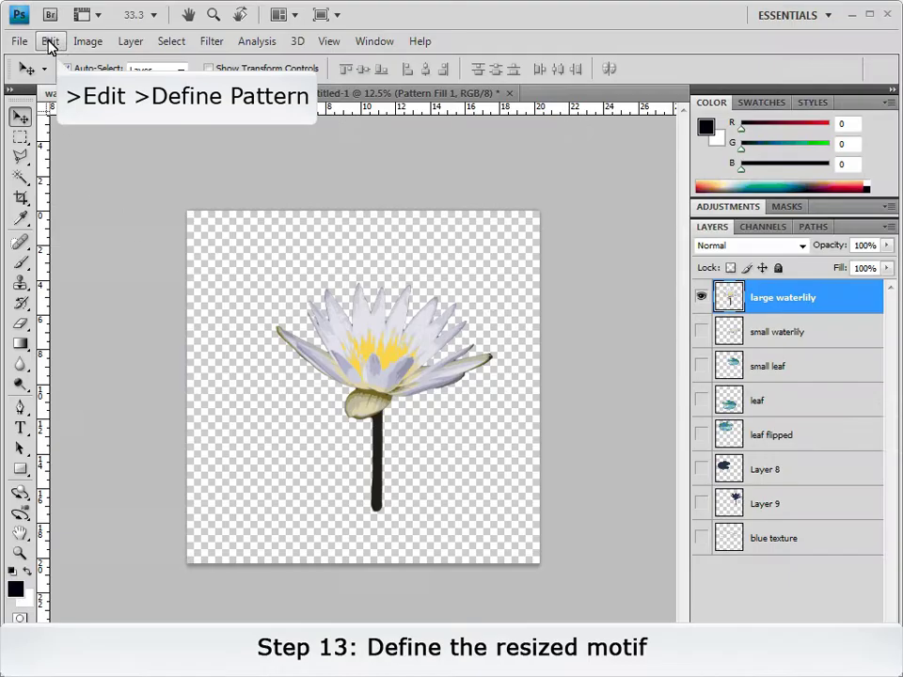
# Define the resized unit as pattern 'waterlily unit.tif' and apply it to Pattern Fill 1
pyautogui.click(47, 40)
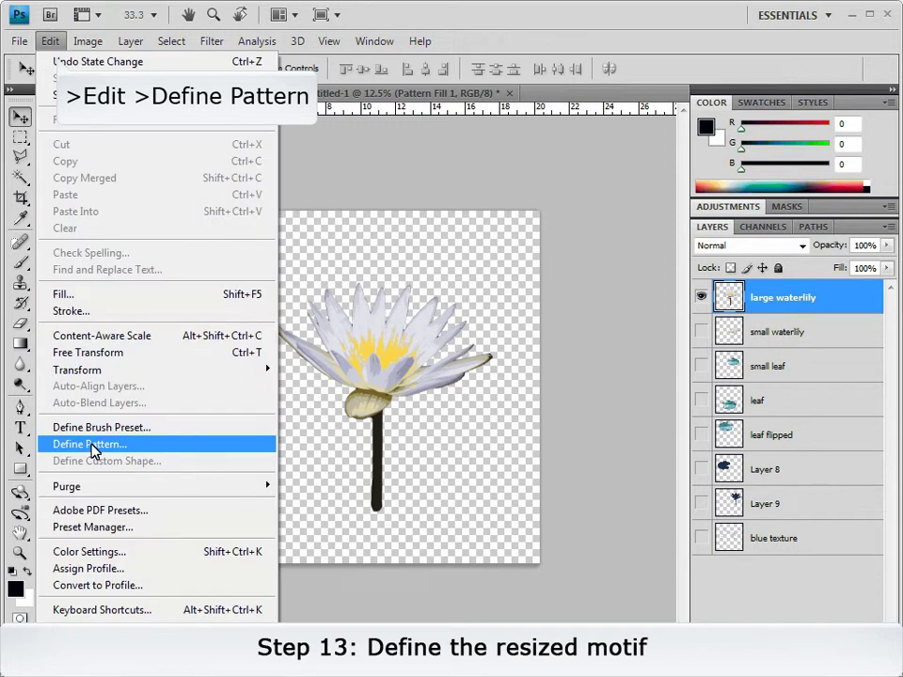
pyautogui.click(91, 443)
pyautogui.click(543, 217)
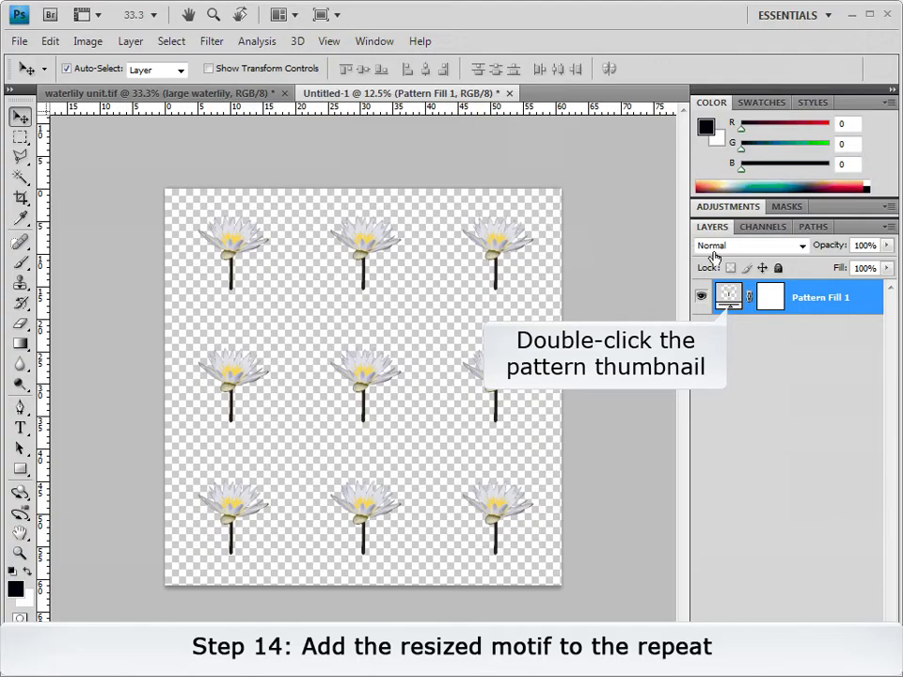
pyautogui.doubleClick(728, 297)
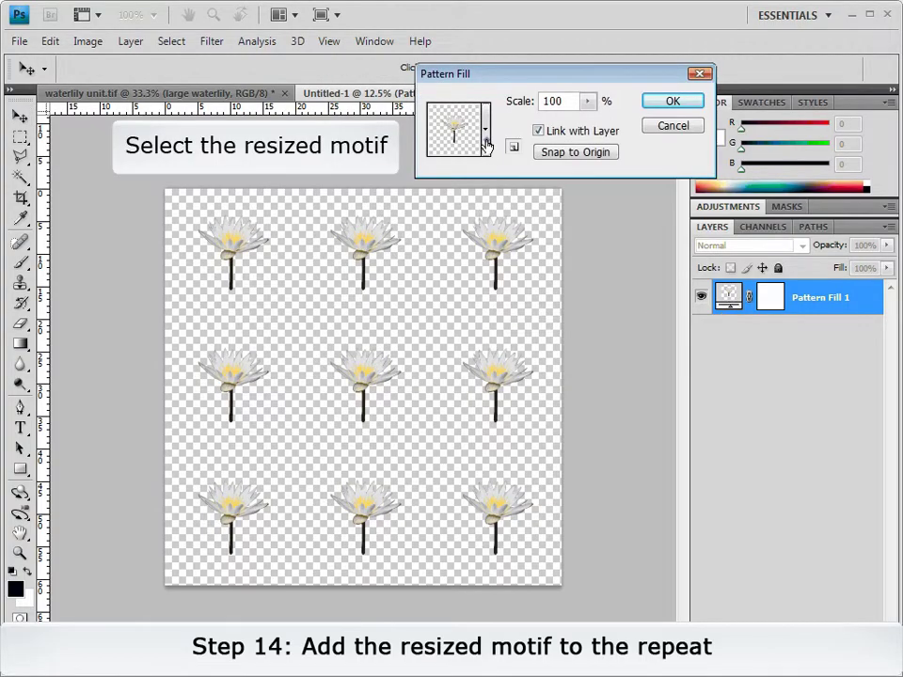
pyautogui.click(673, 103)
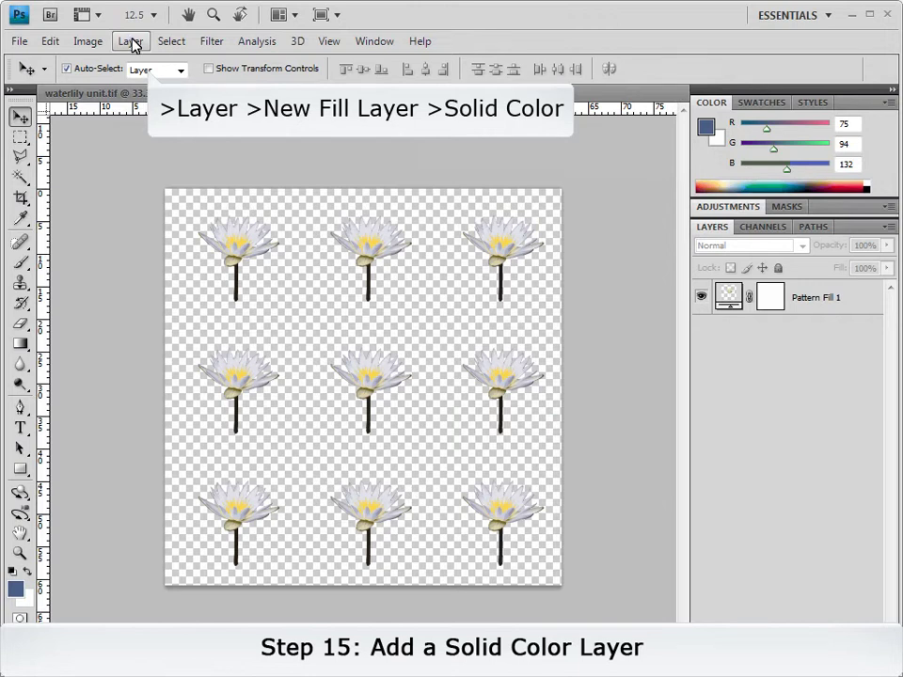
# Add a Color Fill 1 layer (R 75, G 94, B 132) beneath Pattern Fill 1
pyautogui.click(130, 41)
pyautogui.moveTo(162, 178)
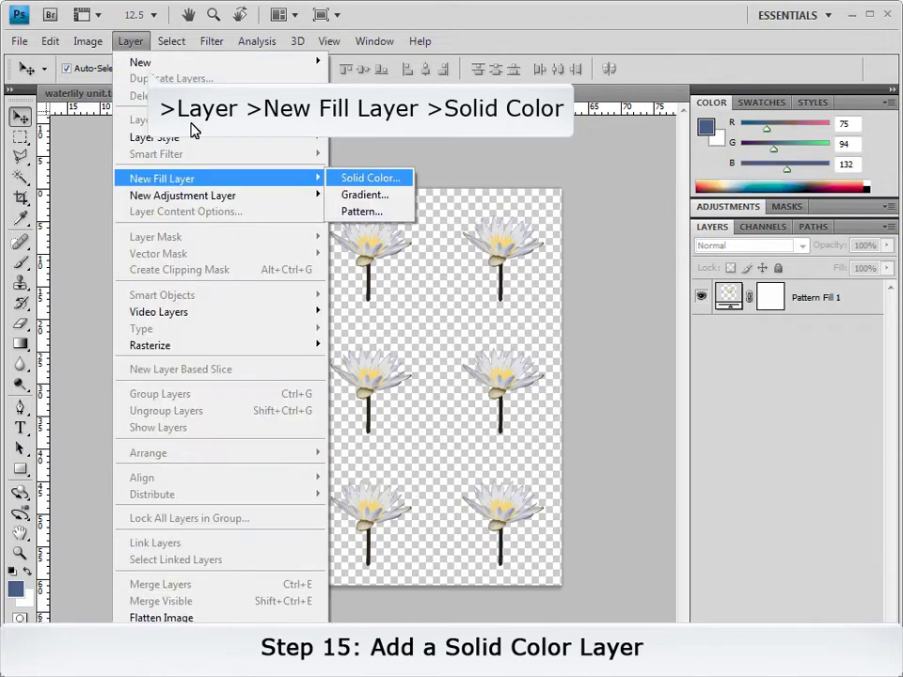
pyautogui.click(369, 179)
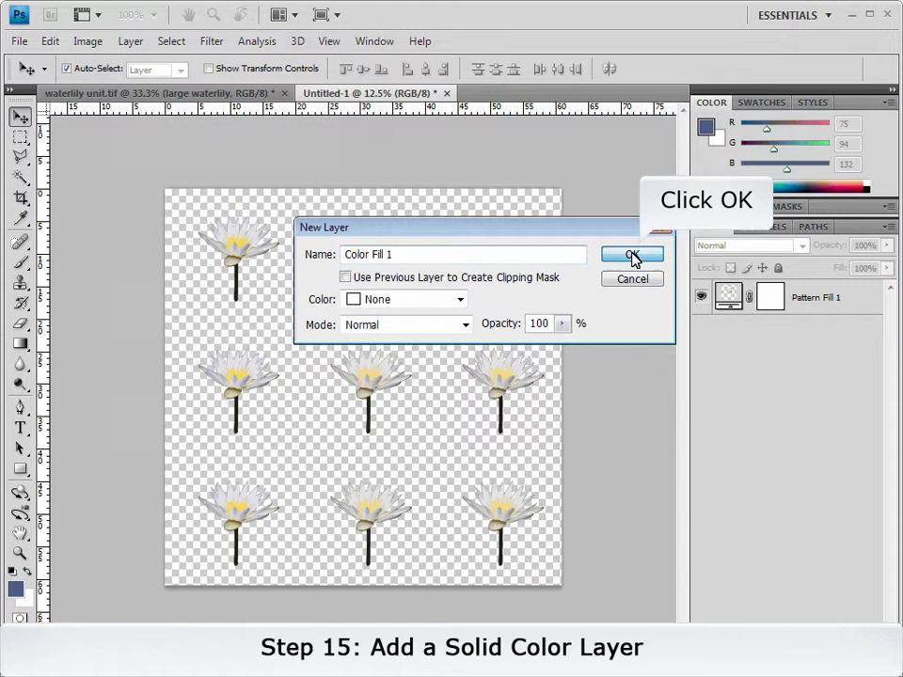
pyautogui.click(633, 256)
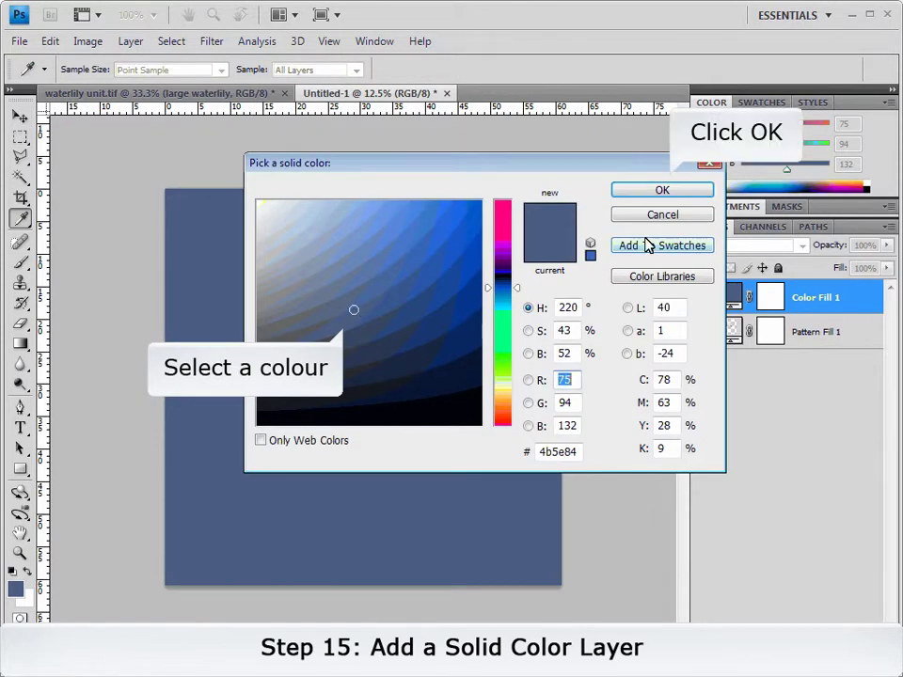
pyautogui.click(663, 191)
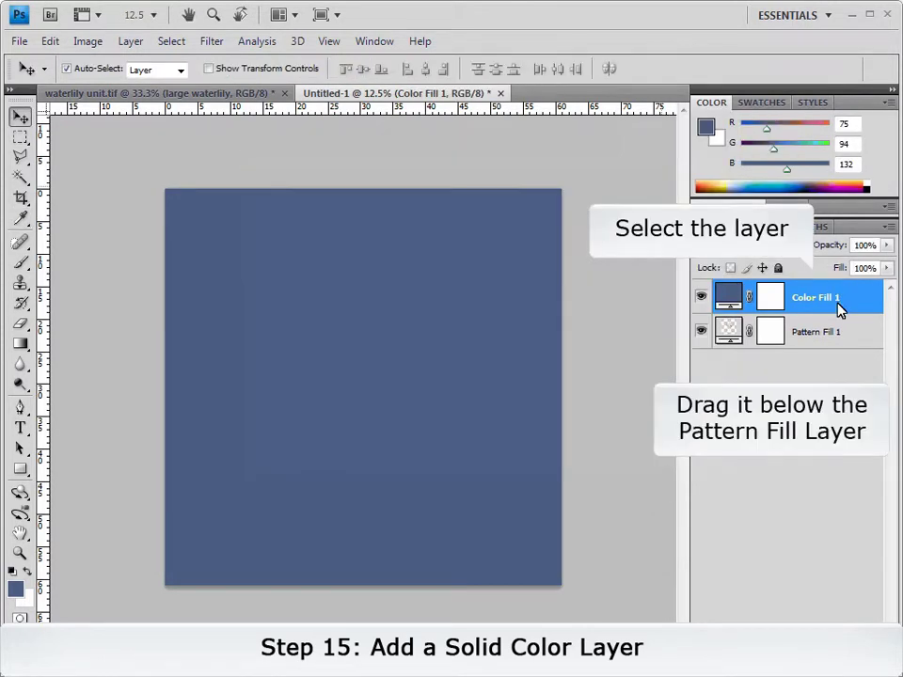
pyautogui.moveTo(842, 308)
pyautogui.mouseDown()
pyautogui.moveTo(820, 366)
pyautogui.moveTo(827, 359)
pyautogui.mouseUp()
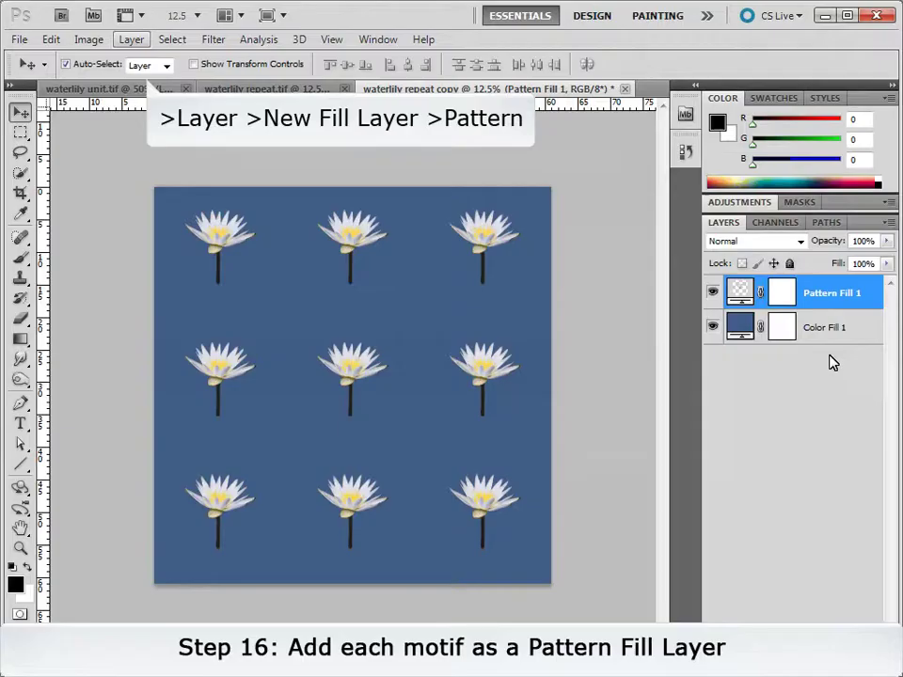
# Add a Pattern Fill 2 layer and drag the lily pads beneath each waterlily
pyautogui.click(131, 42)
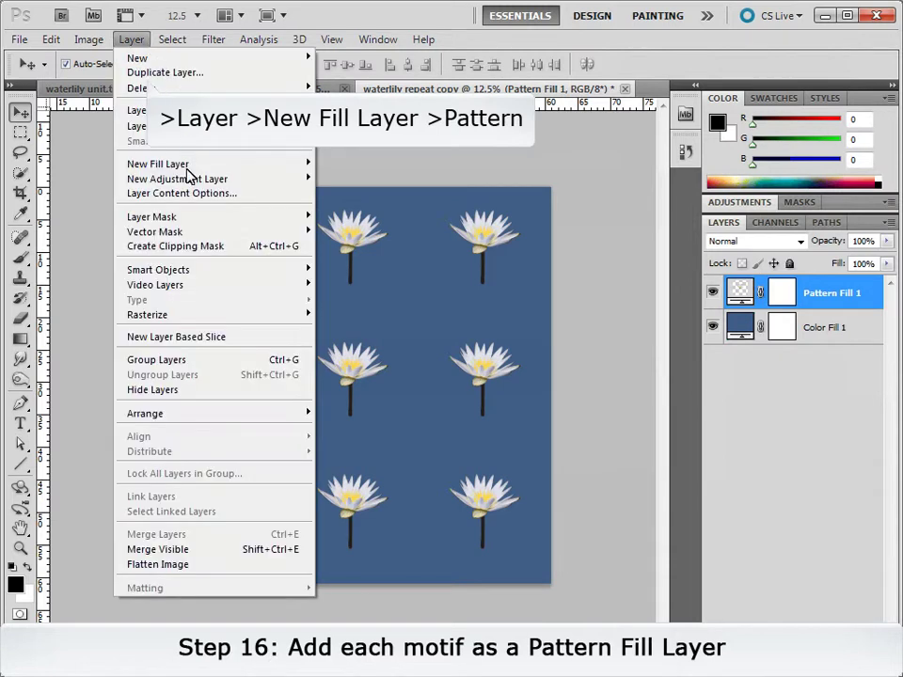
pyautogui.moveTo(158, 164)
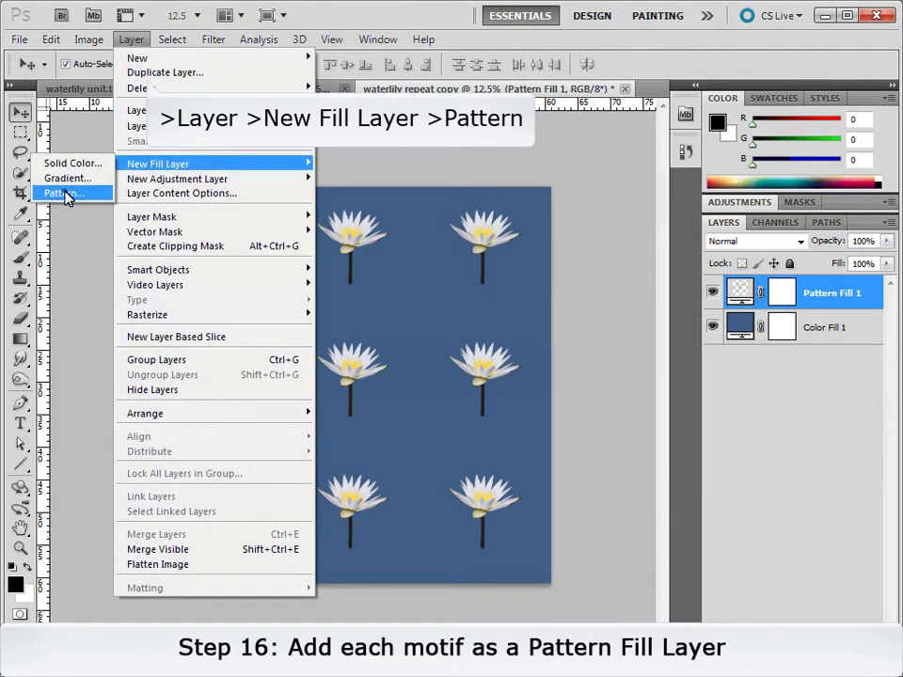
pyautogui.click(66, 194)
pyautogui.click(593, 315)
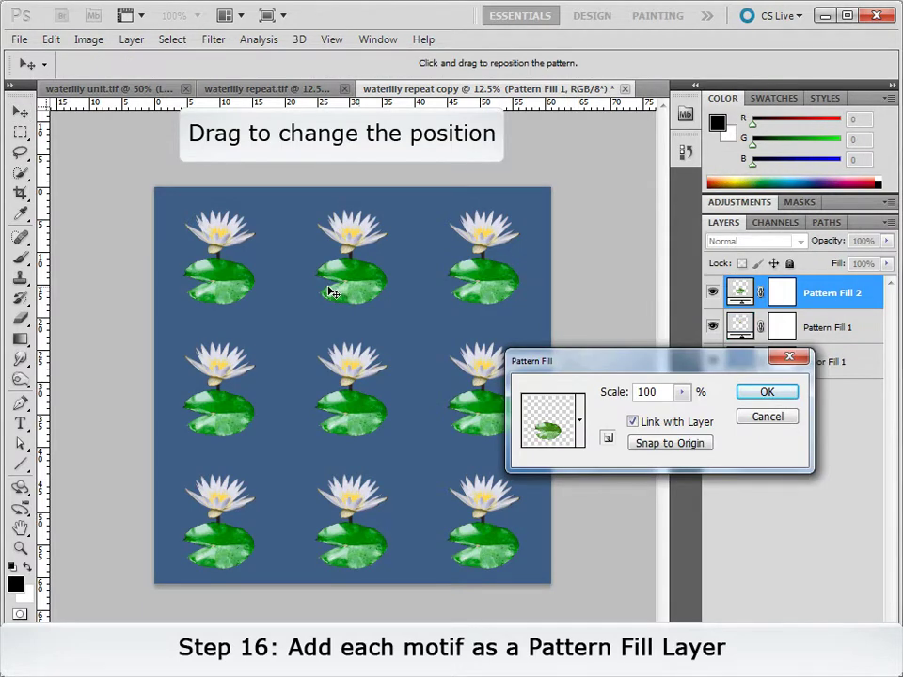
pyautogui.moveTo(331, 293); pyautogui.dragTo(342, 288)
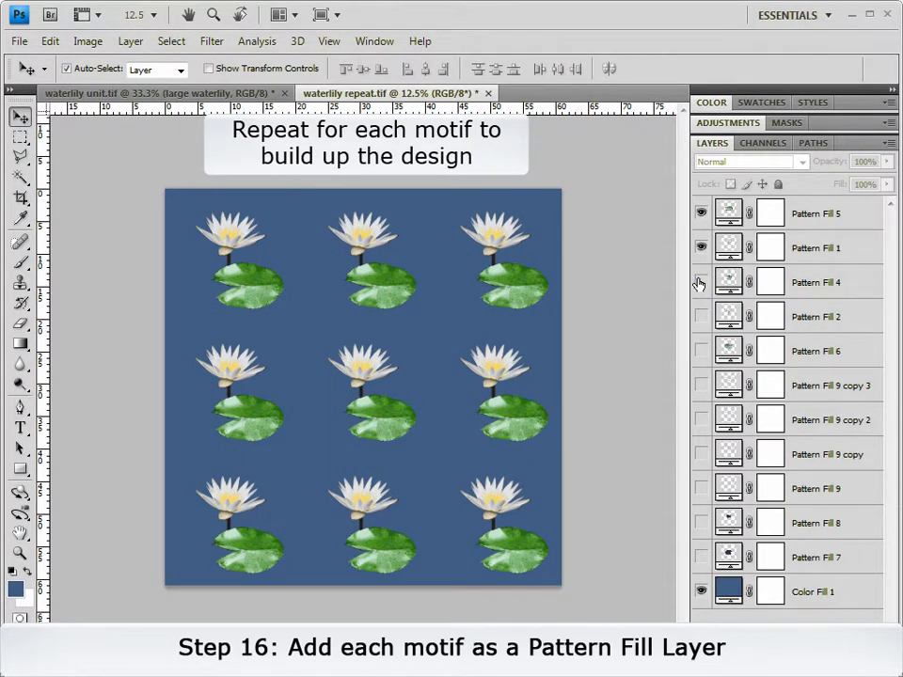
# Make all Pattern Fill layers visible: leaves, lilies, lily pads, ripples and leaf shadows
pyautogui.click(700, 282)
pyautogui.click(701, 316)
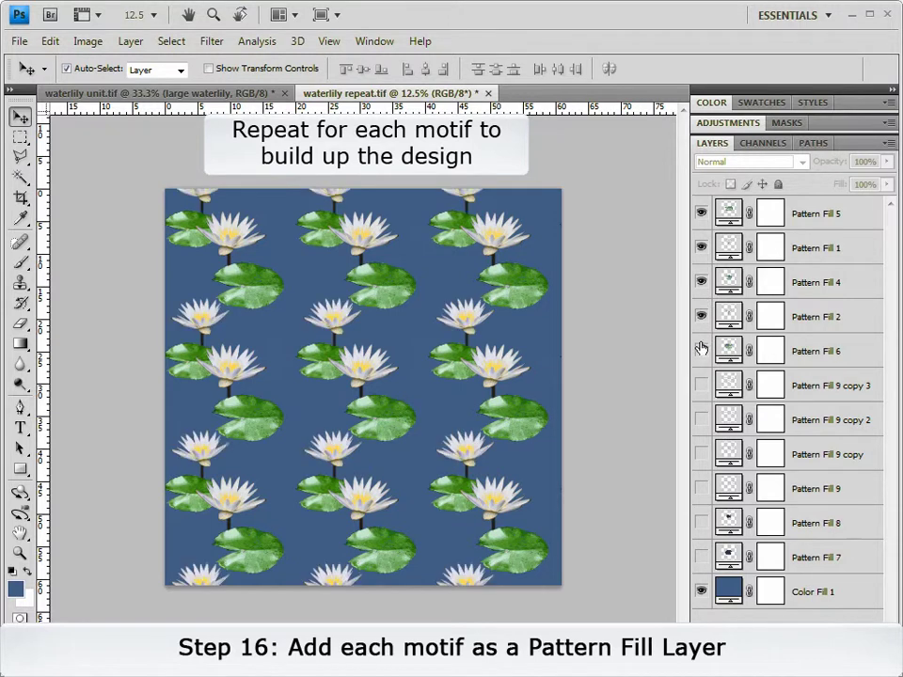
pyautogui.click(701, 351)
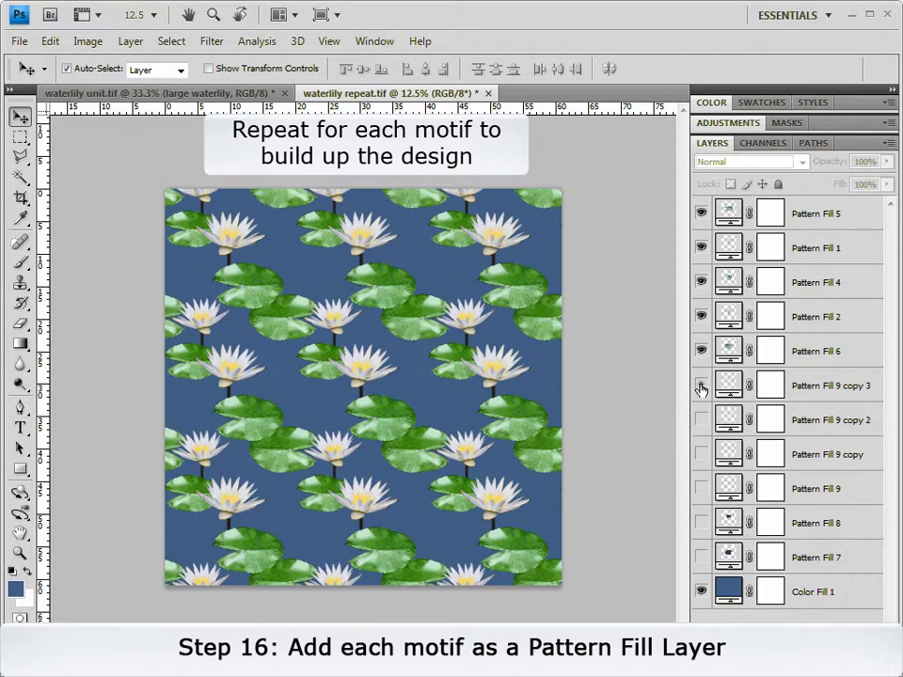
pyautogui.click(700, 386)
pyautogui.click(701, 419)
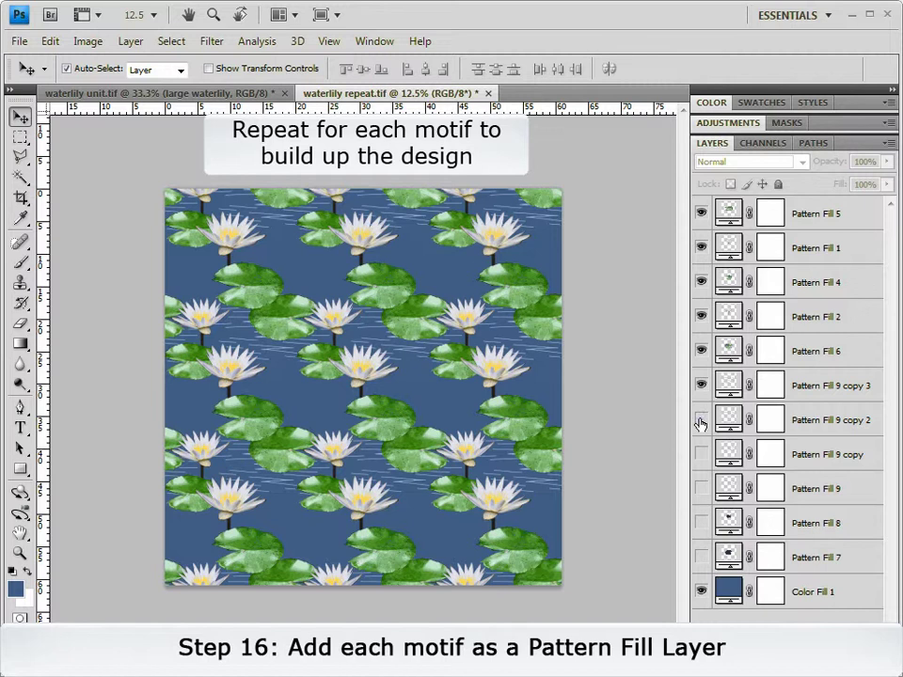
pyautogui.click(702, 454)
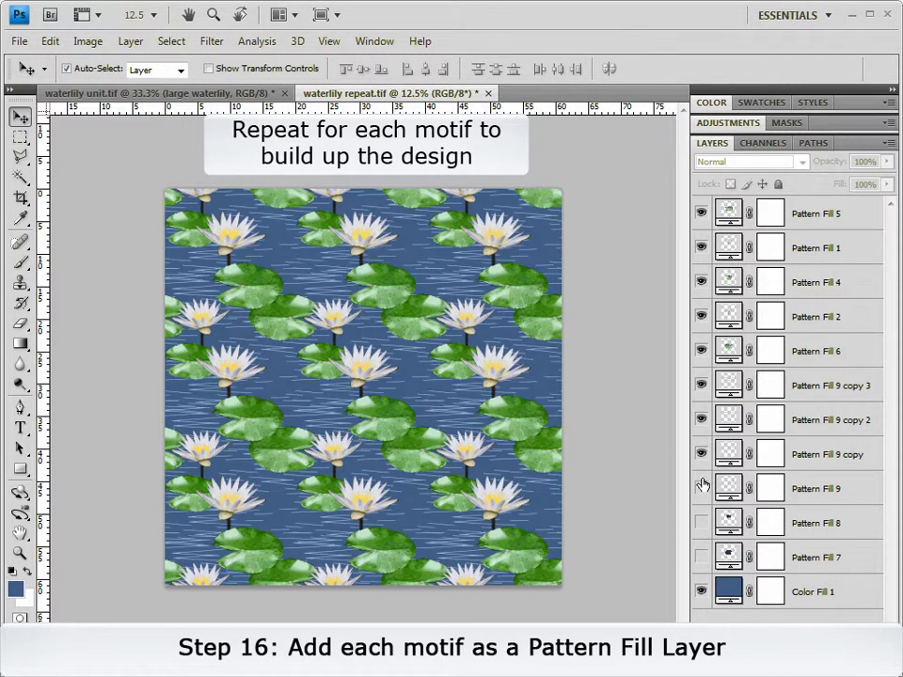
pyautogui.click(701, 489)
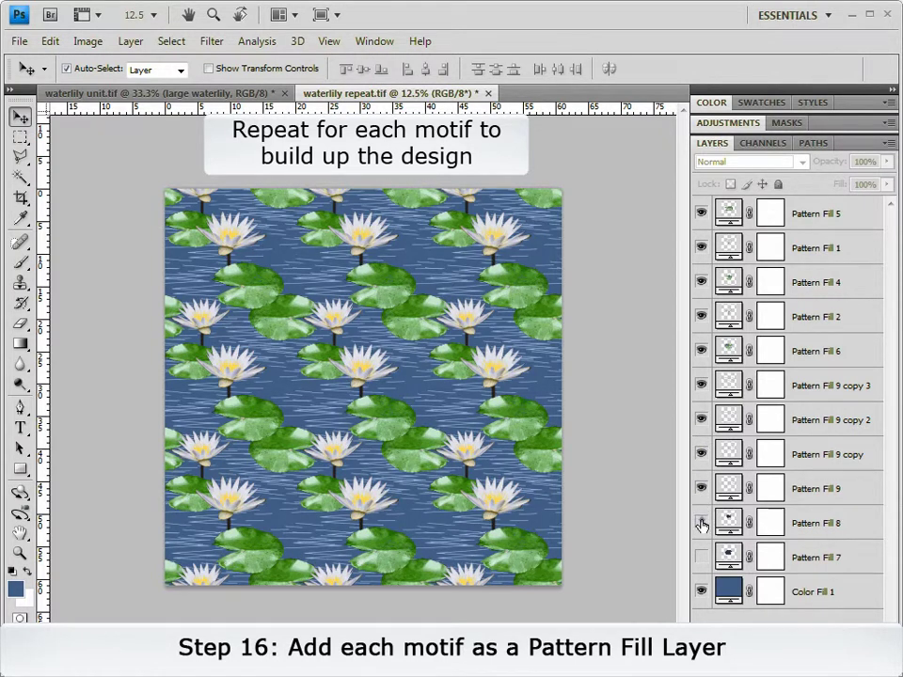
pyautogui.click(700, 523)
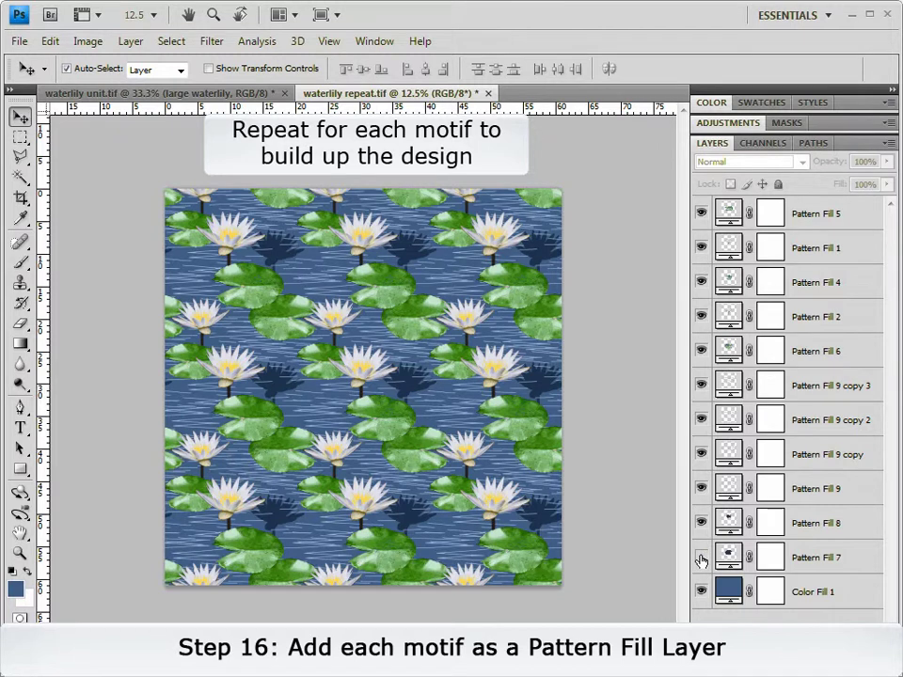
pyautogui.click(700, 557)
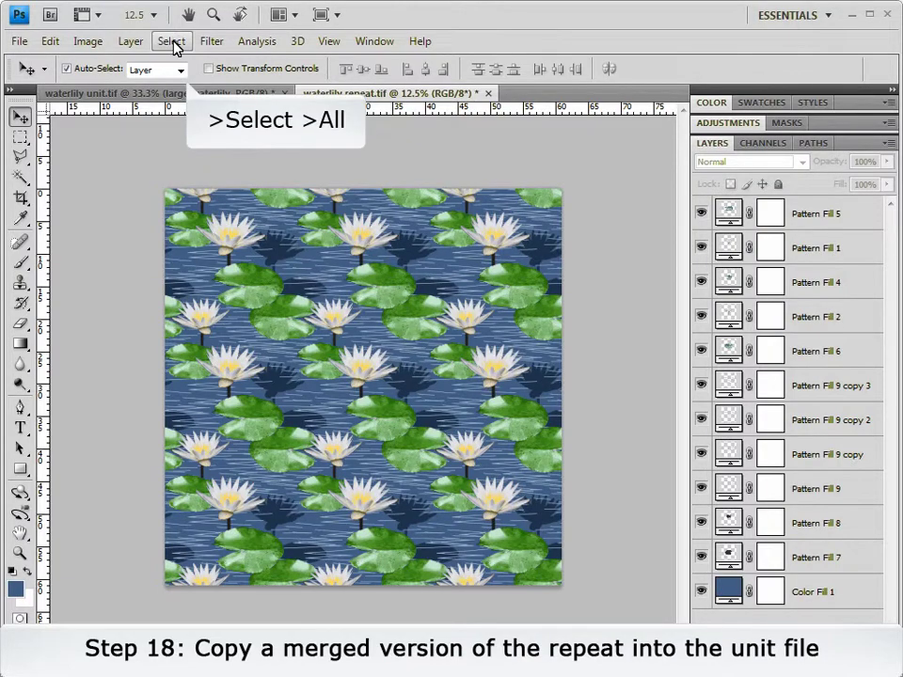
# Select the whole repeat canvas and copy all visible layers merged
pyautogui.click(171, 41)
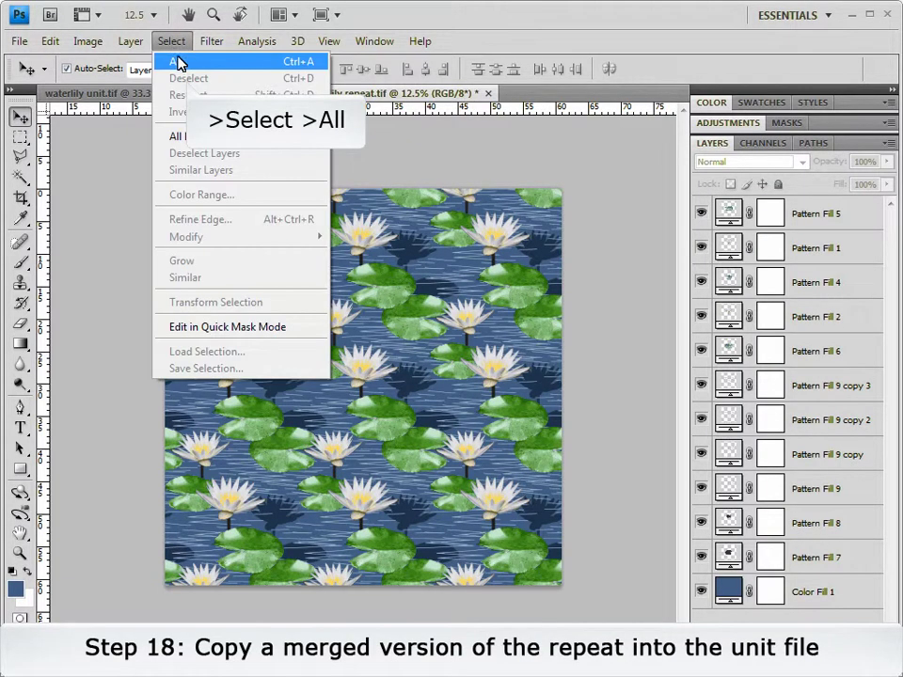
pyautogui.click(179, 61)
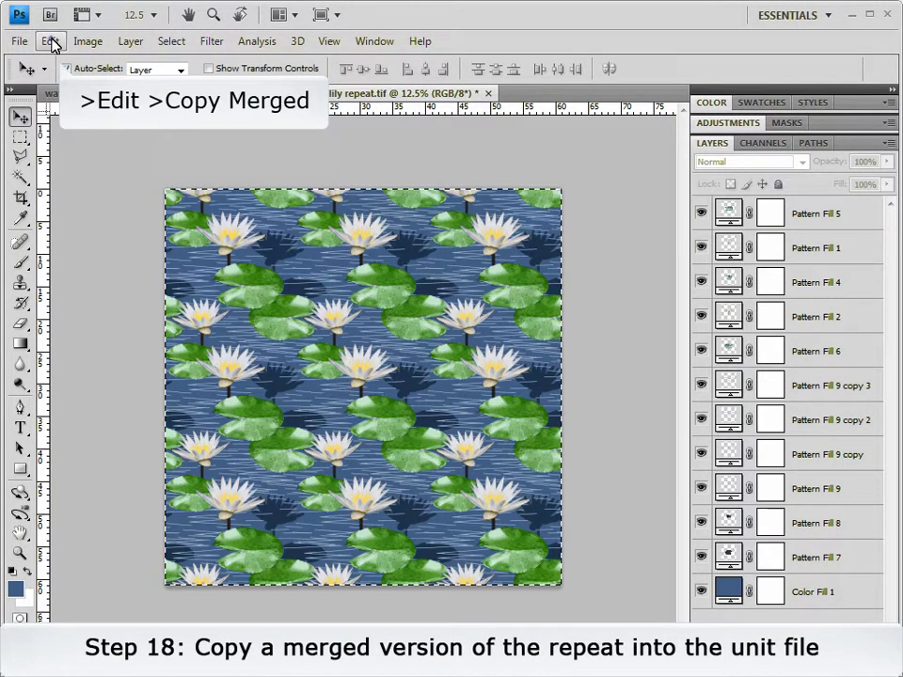
pyautogui.click(51, 42)
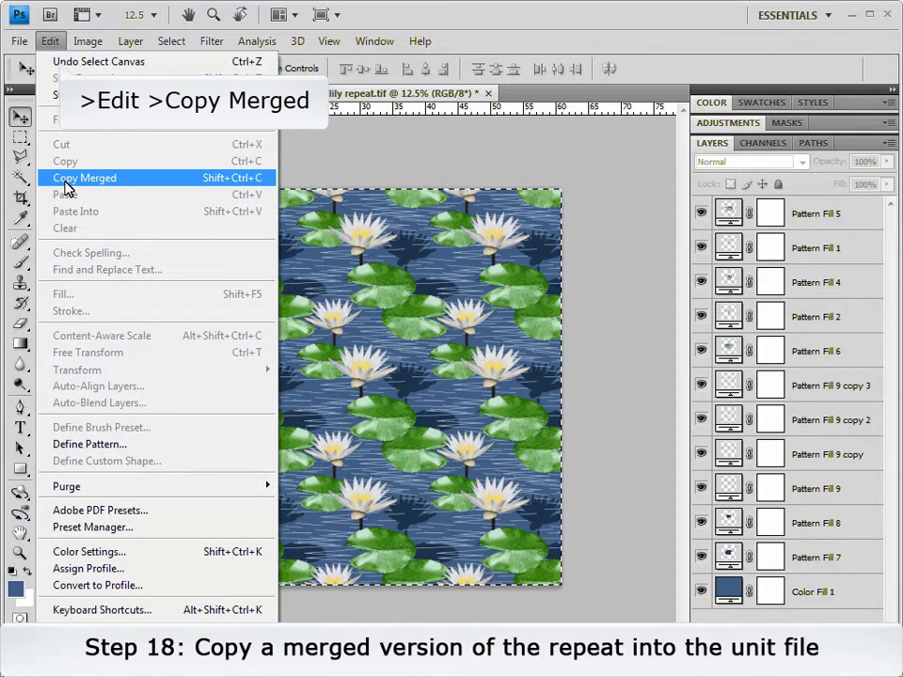
pyautogui.click(66, 179)
# Paste the merged repeat into waterlily unit.tif and trim transparent pixels
pyautogui.click(80, 95)
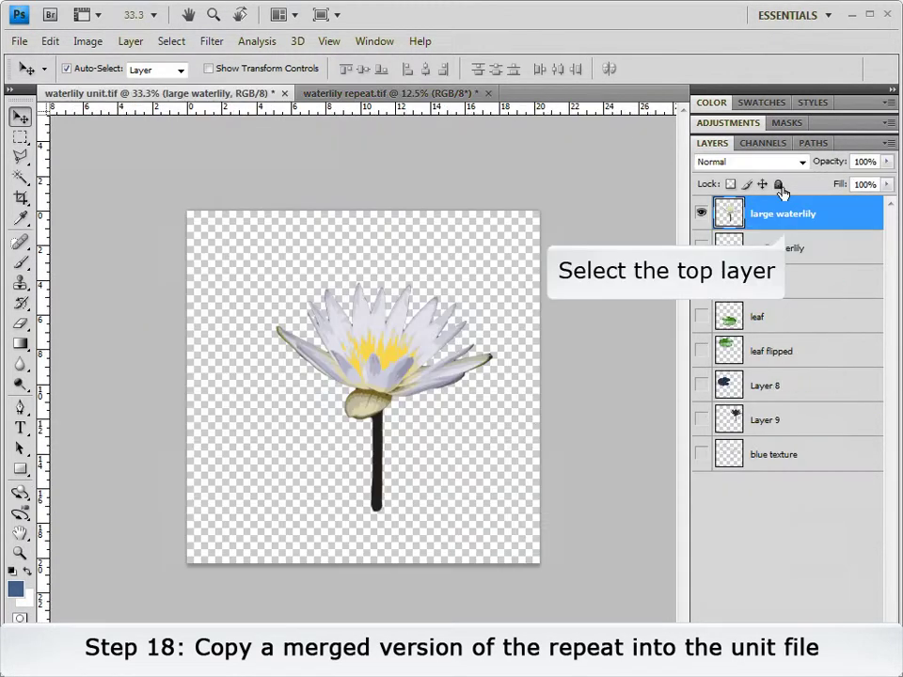
pyautogui.click(47, 41)
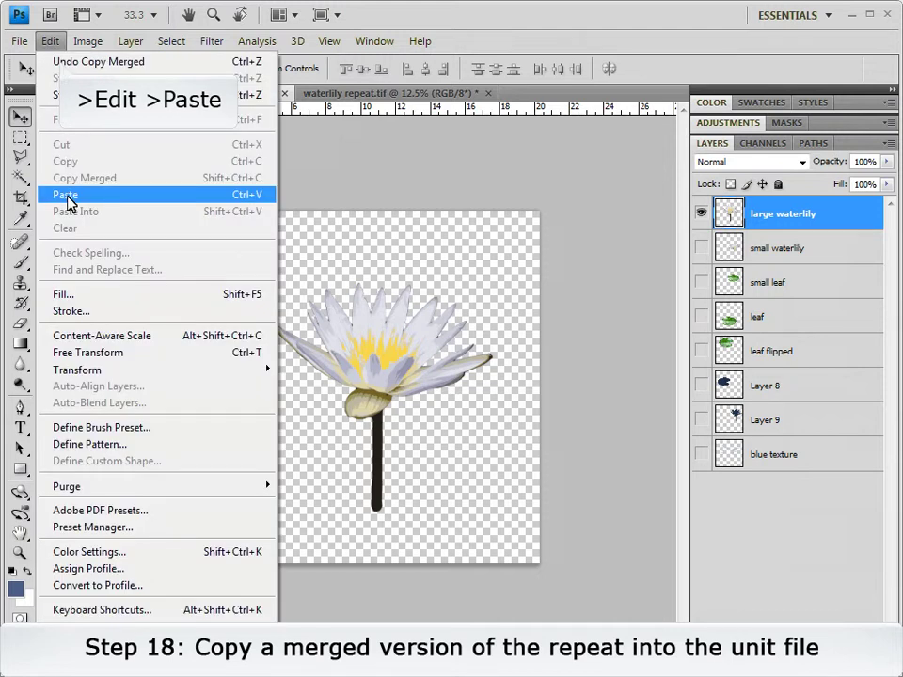
pyautogui.click(68, 197)
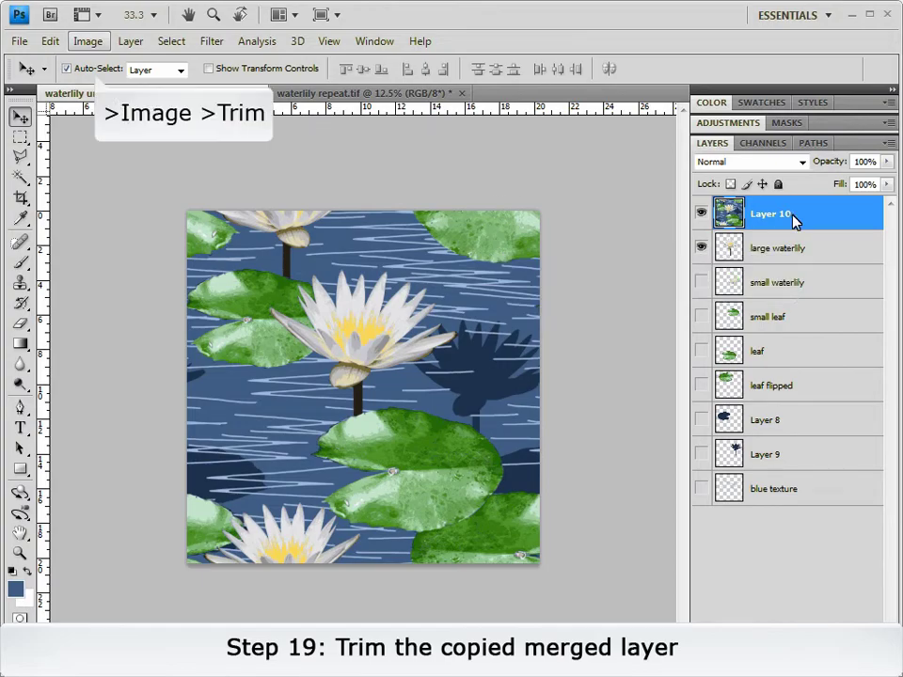
pyautogui.click(86, 45)
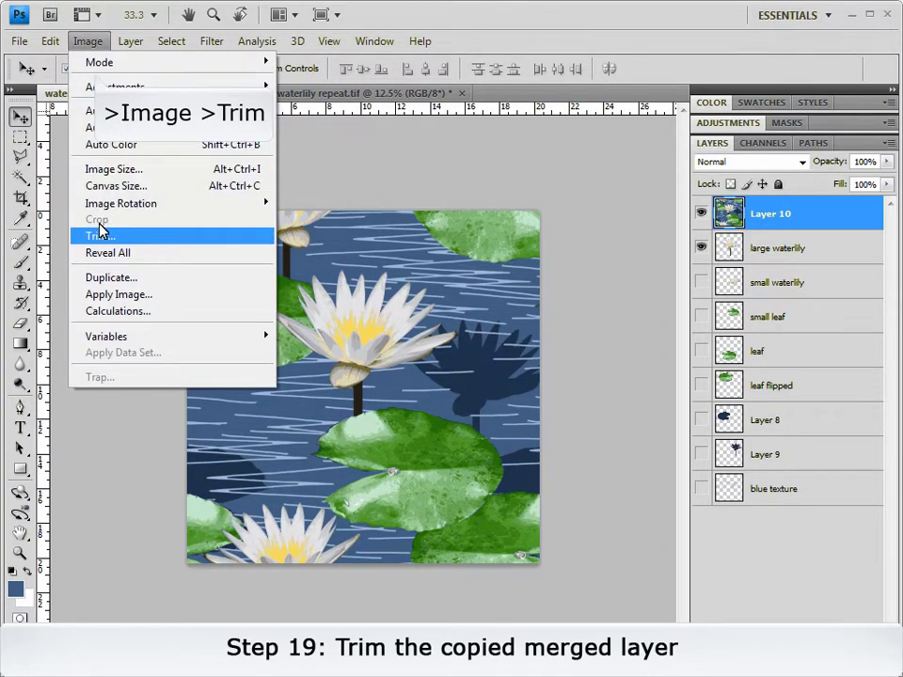
pyautogui.click(94, 236)
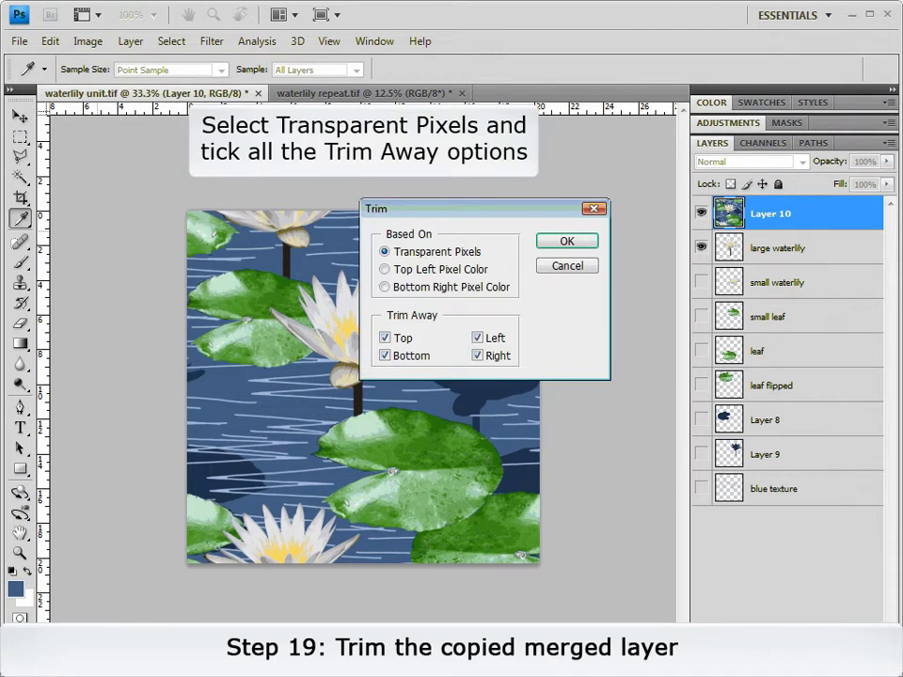
pyautogui.click(563, 243)
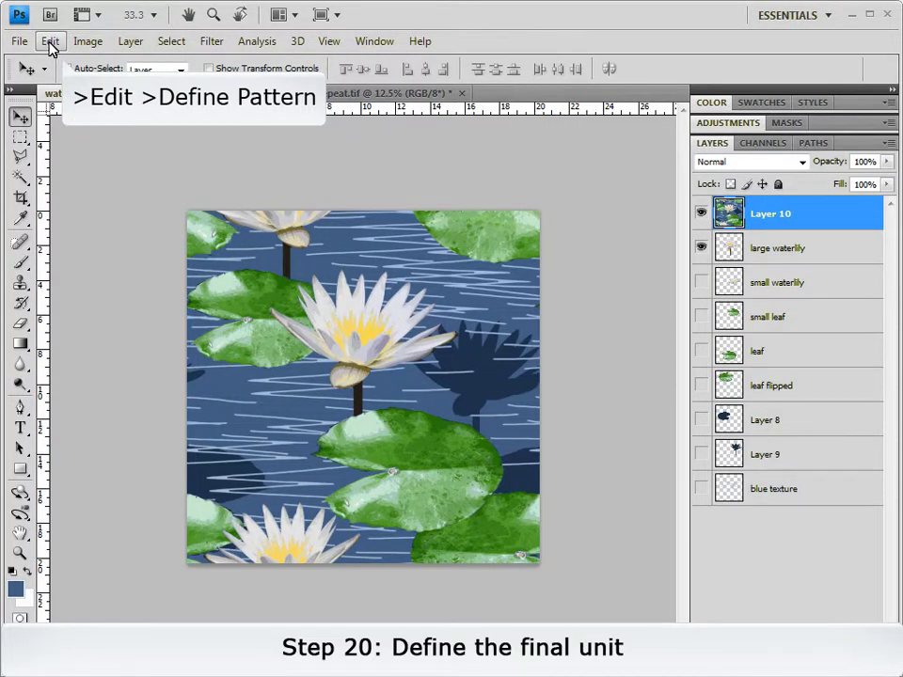
# Define the unit as a pattern named waterlily unit.tif
pyautogui.click(49, 42)
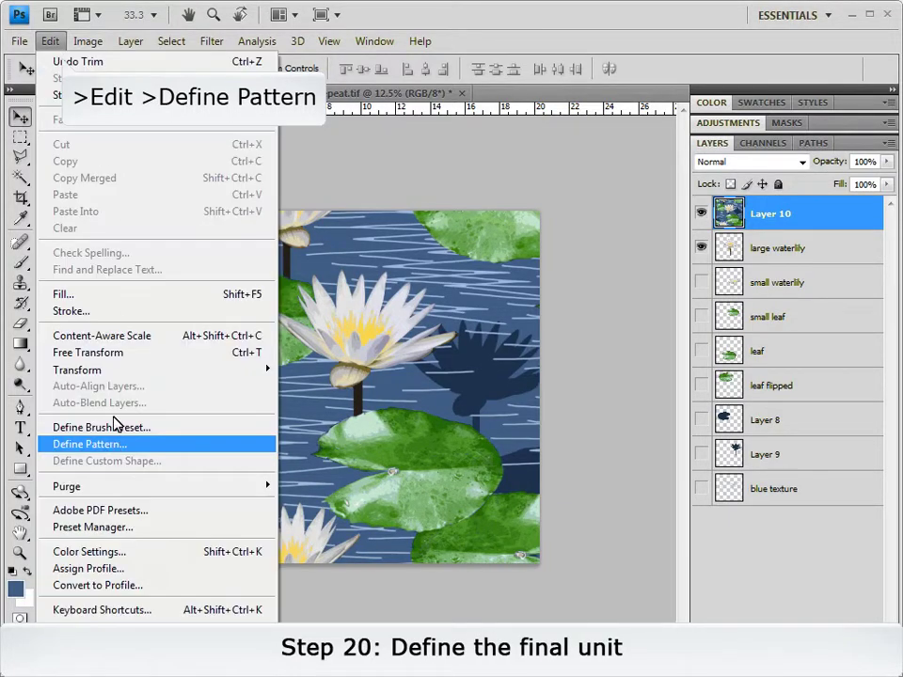
pyautogui.click(117, 445)
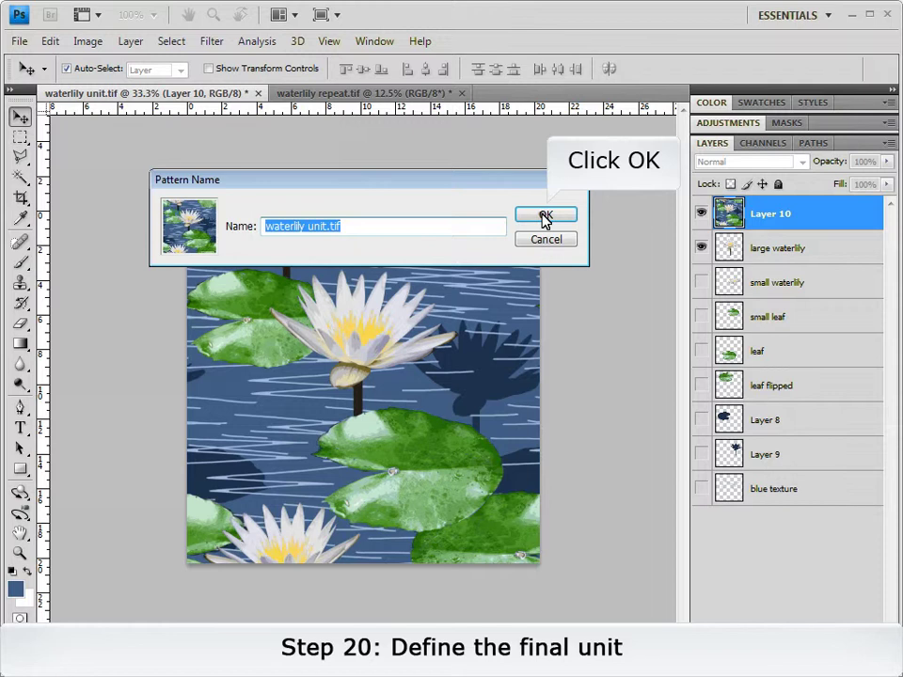
pyautogui.click(544, 216)
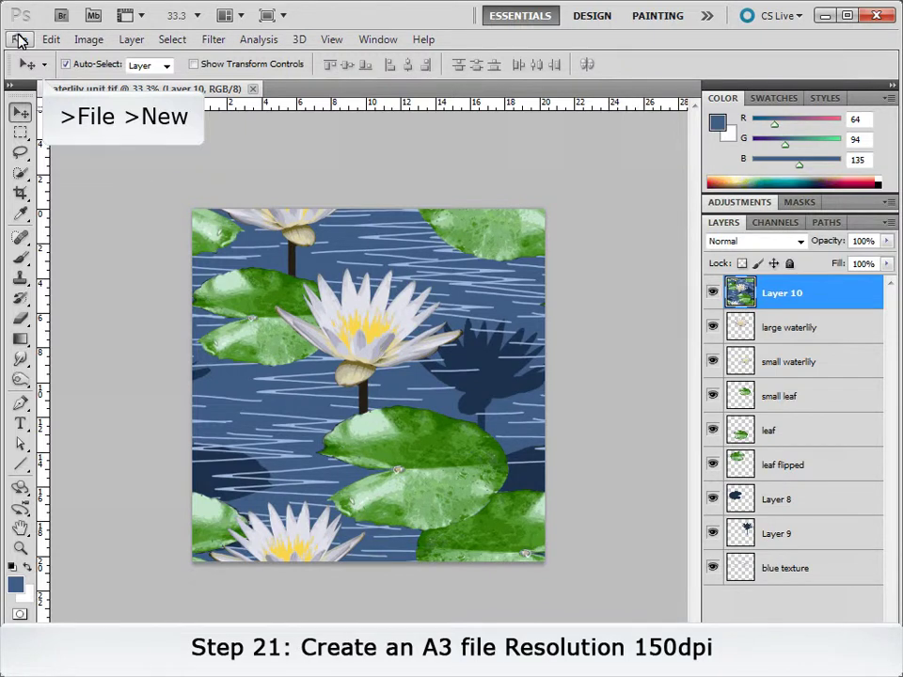
# Create a new A3 document with a transparent background
pyautogui.click(19, 39)
pyautogui.click(33, 58)
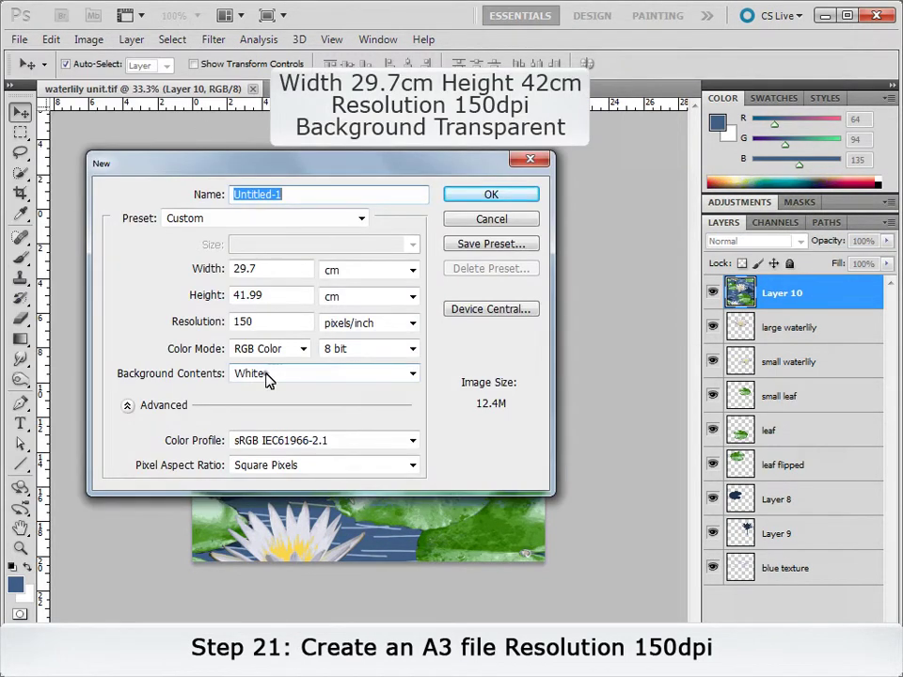
pyautogui.click(266, 375)
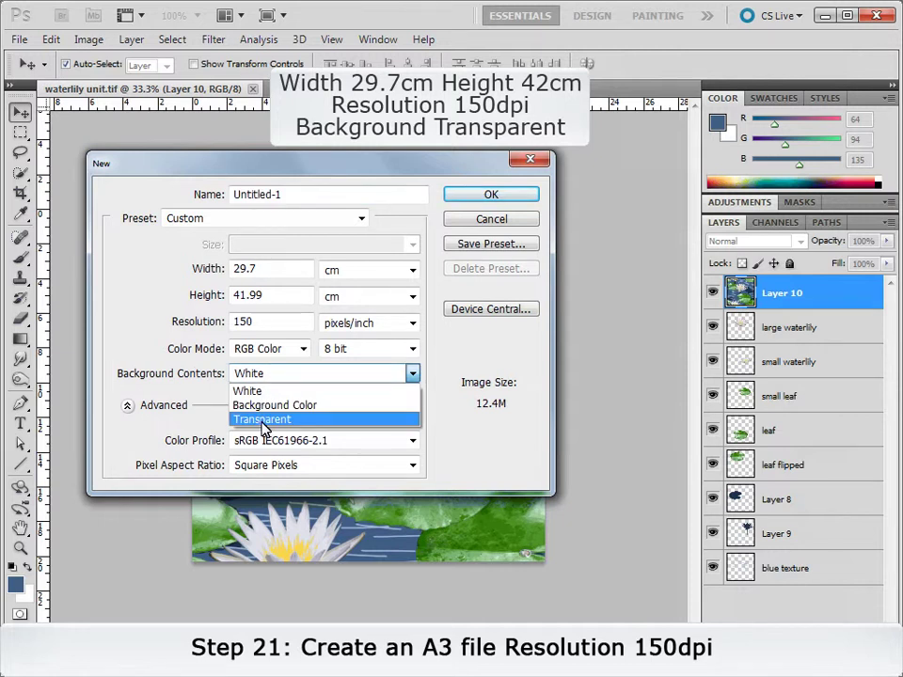
pyautogui.click(263, 418)
pyautogui.click(483, 196)
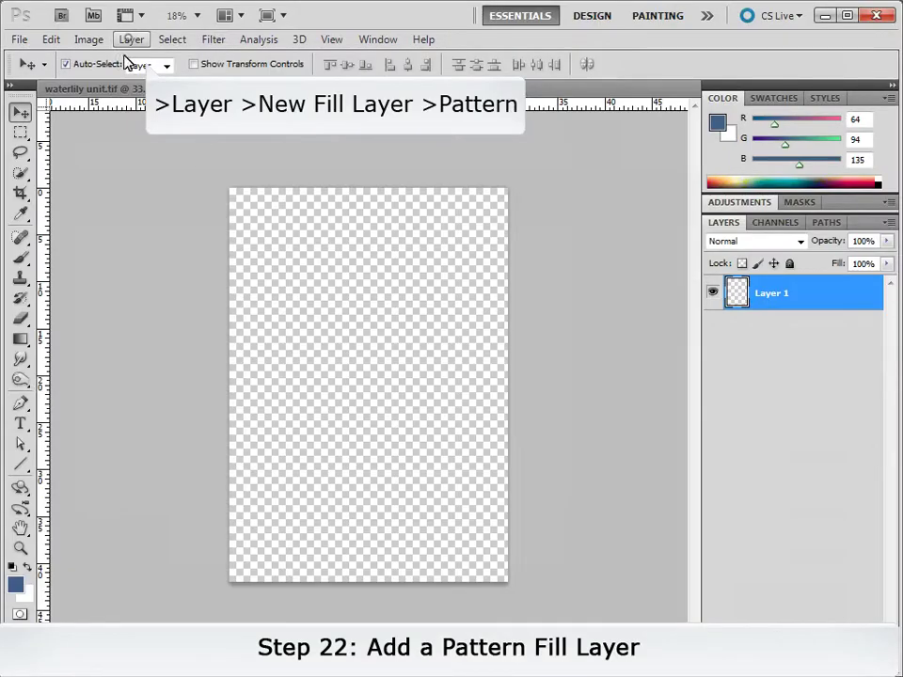
# Add Pattern Fill 1 tiling the waterlily repeat at 75% scale, shifted down and left
pyautogui.click(129, 39)
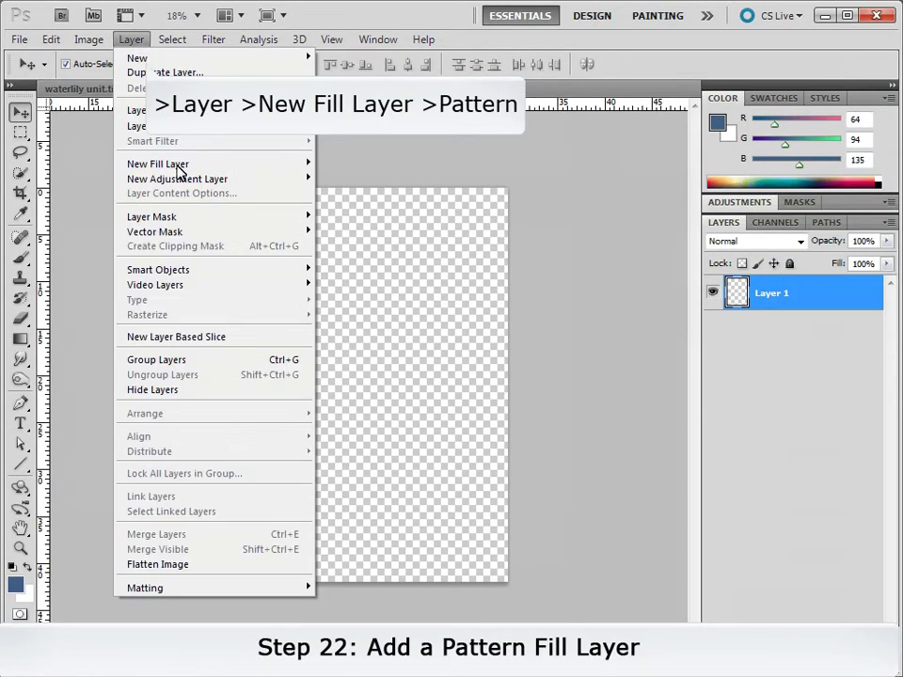
pyautogui.moveTo(158, 163)
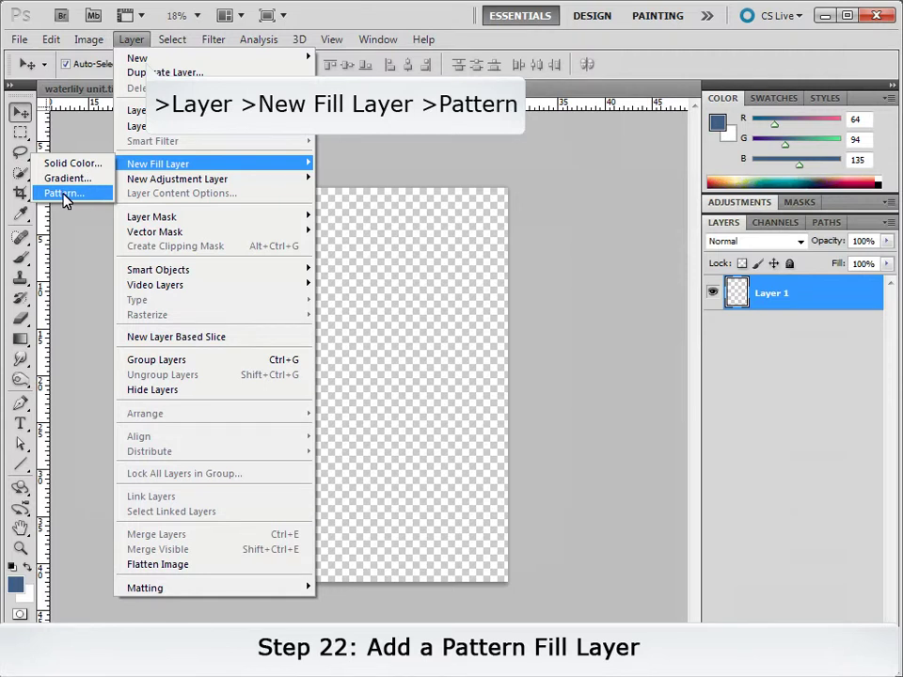
pyautogui.click(64, 195)
pyautogui.click(691, 205)
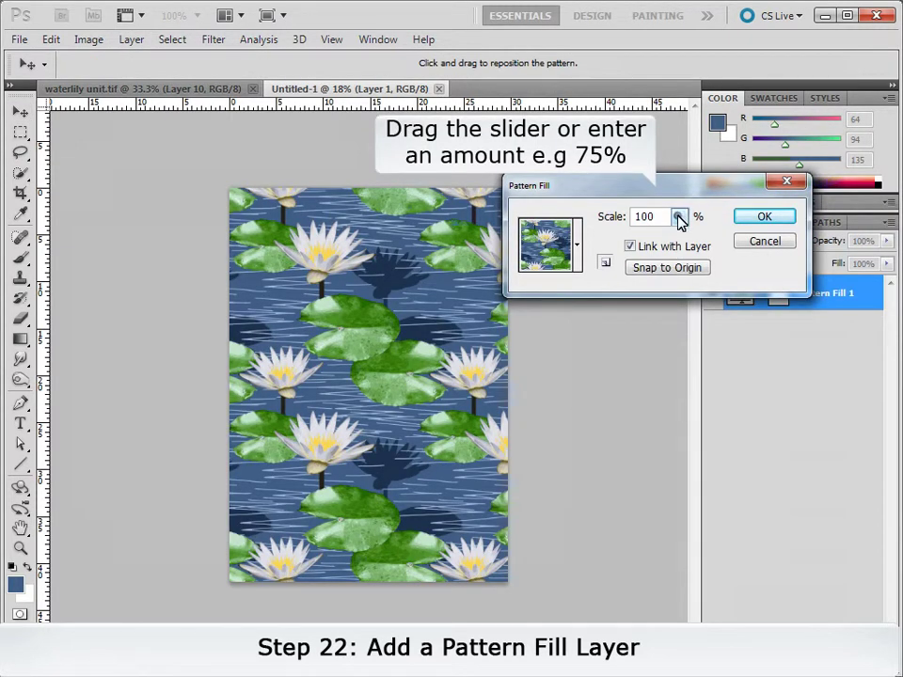
pyautogui.click(679, 216)
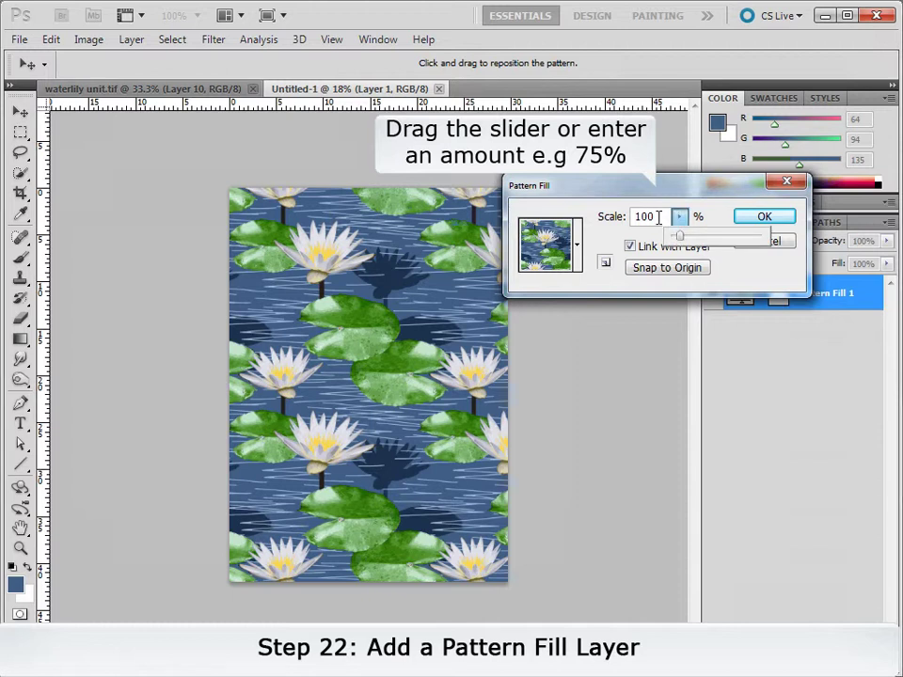
pyautogui.doubleClick(659, 216)
pyautogui.write('75')
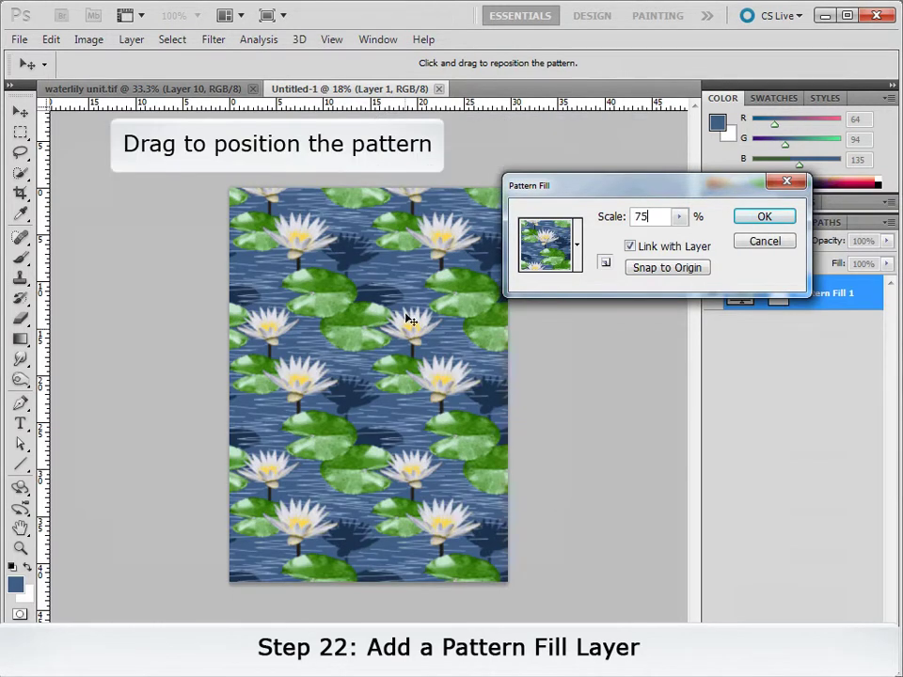
pyautogui.moveTo(409, 335); pyautogui.dragTo(301, 367)
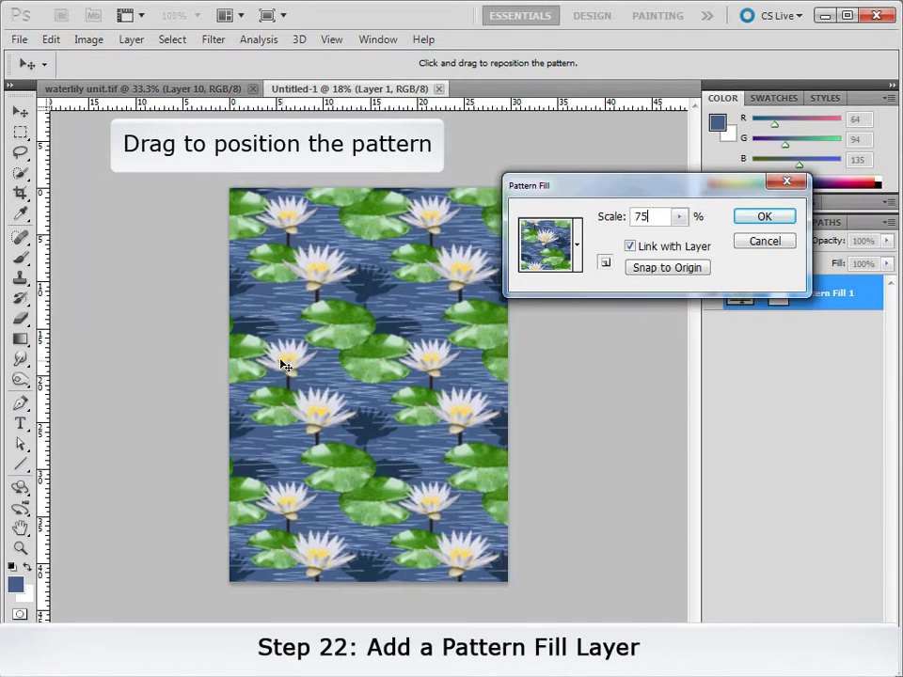
pyautogui.moveTo(301, 366); pyautogui.dragTo(286, 365)
pyautogui.click(764, 218)
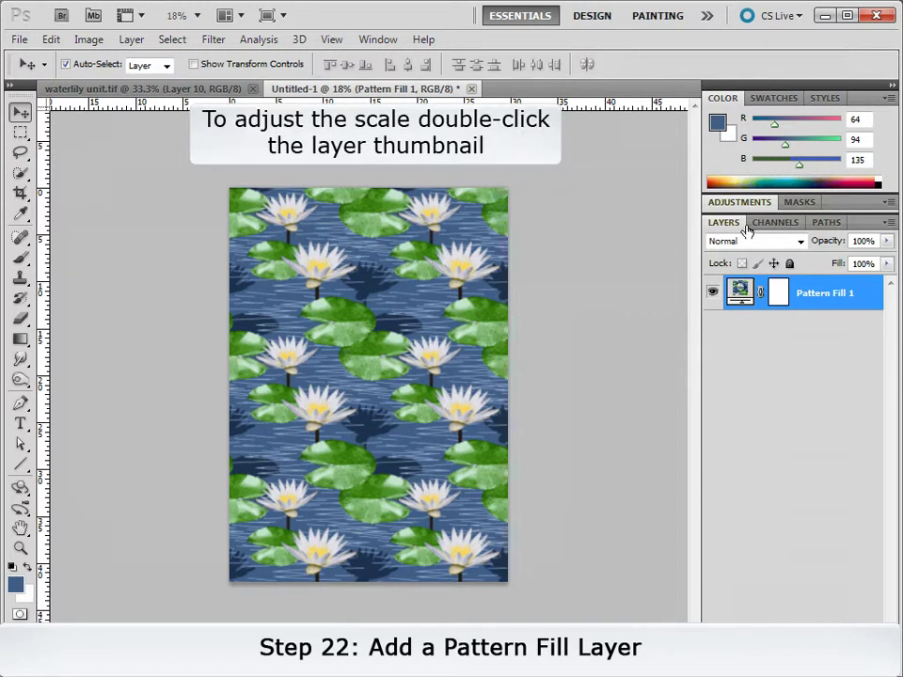
# Change Pattern Fill 1's scale to 95% and reposition the pattern
pyautogui.doubleClick(739, 292)
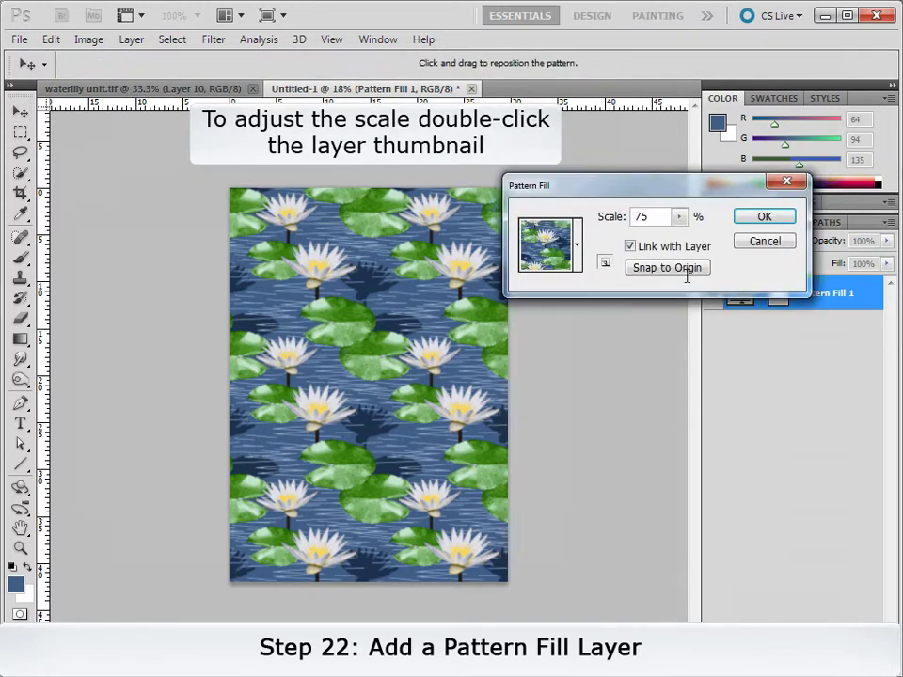
pyautogui.doubleClick(657, 216)
pyautogui.write('95')
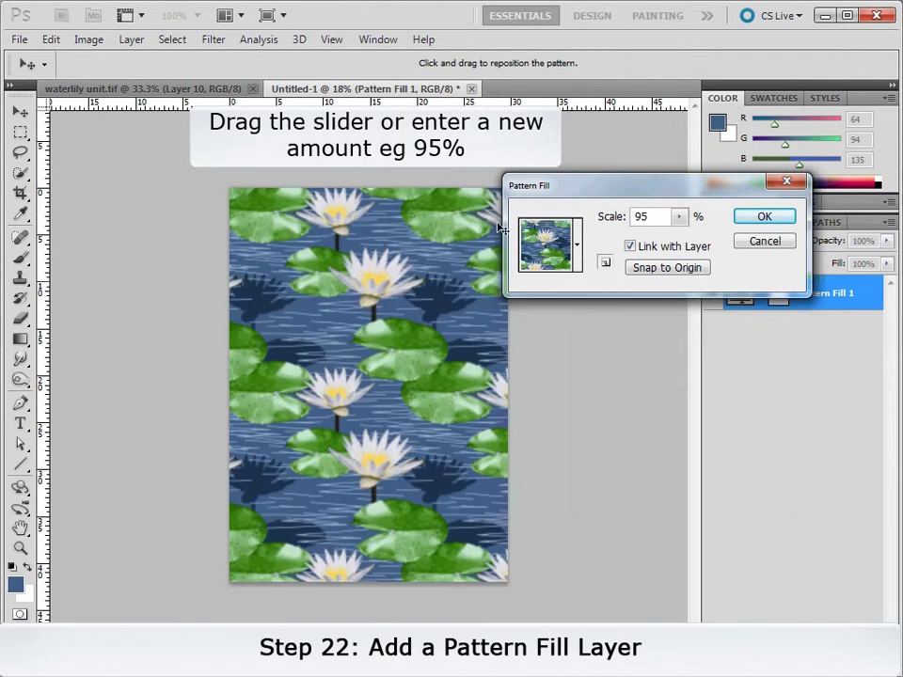
pyautogui.moveTo(373, 288); pyautogui.dragTo(328, 304)
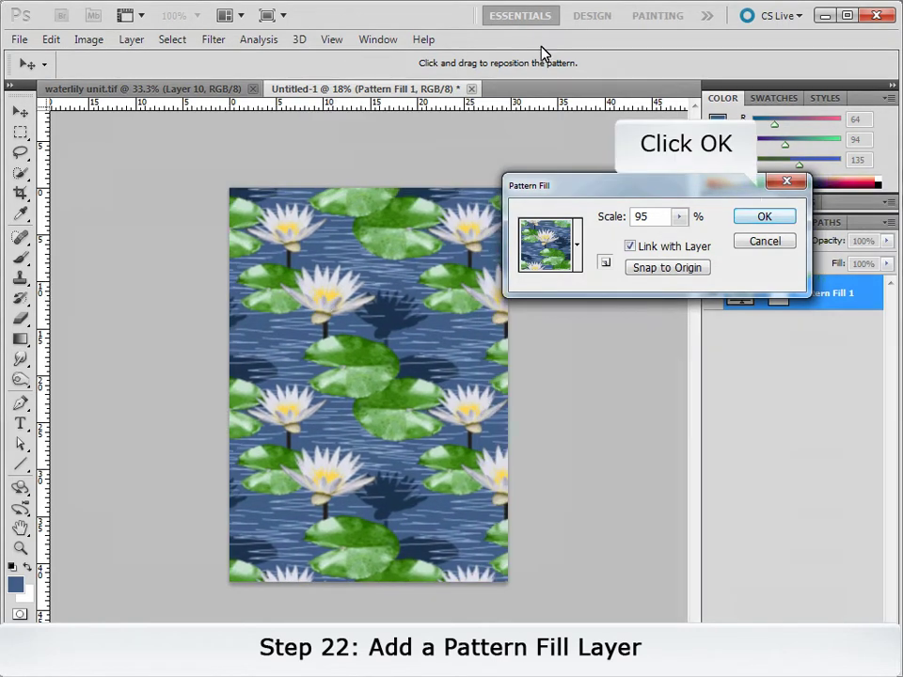
pyautogui.click(761, 217)
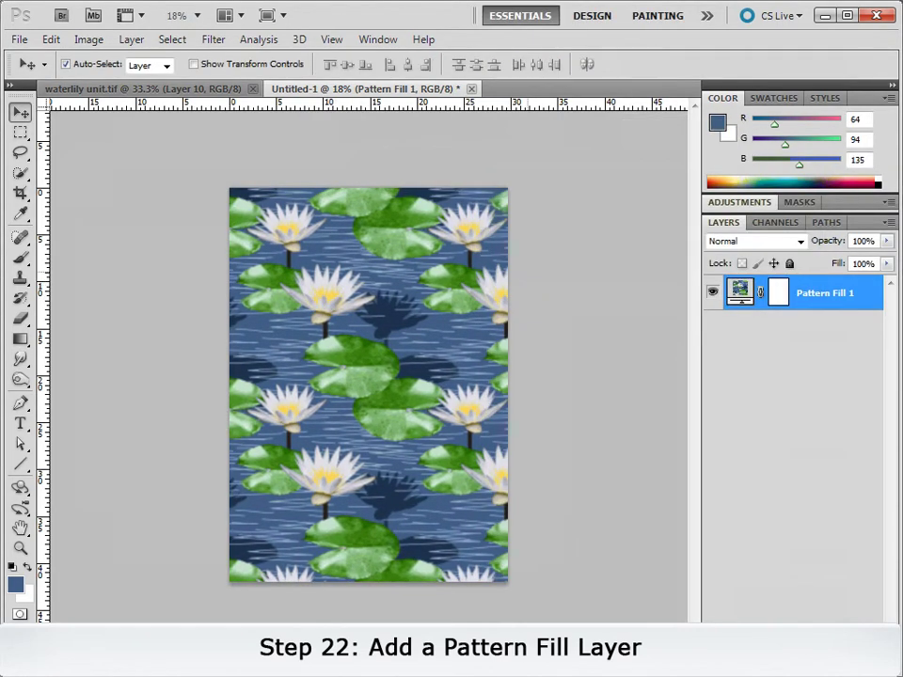